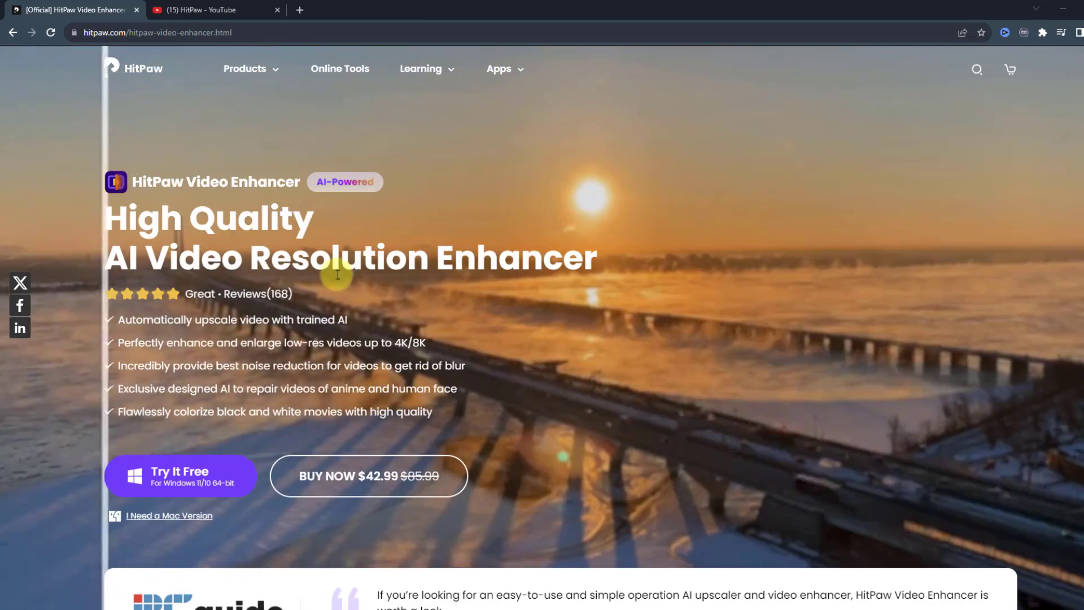
Step: Scroll the product page to the section showing AI Restore, Upscaling and 4K/8K Quality
{"action": "scroll", "coordinate": [547, 253], "scroll_direction": "down", "scroll_amount": 5}
{"action": "scroll", "coordinate": [546, 254], "scroll_direction": "up", "scroll_amount": 4}
{"action": "scroll", "coordinate": [547, 255], "scroll_direction": "down", "scroll_amount": 8}
{"action": "scroll", "coordinate": [250, 237], "scroll_direction": "up", "scroll_amount": 2}
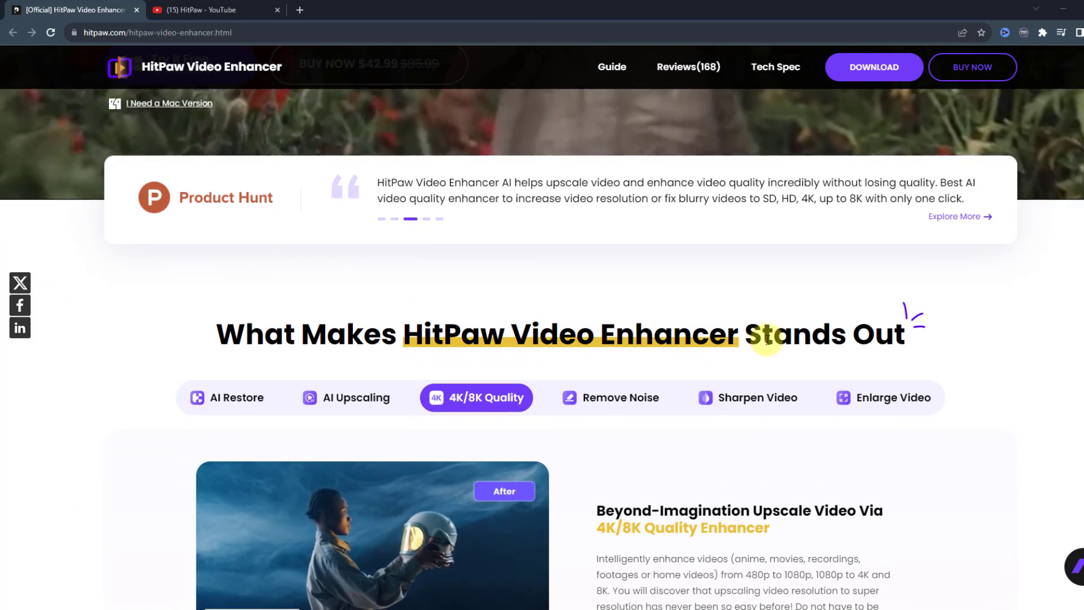
Step: View the AI Restore, AI Upscaling and 4K/8K Quality feature demos
{"action": "scroll", "coordinate": [396, 338], "scroll_direction": "down", "scroll_amount": 1}
{"action": "left_click", "coordinate": [226, 339]}
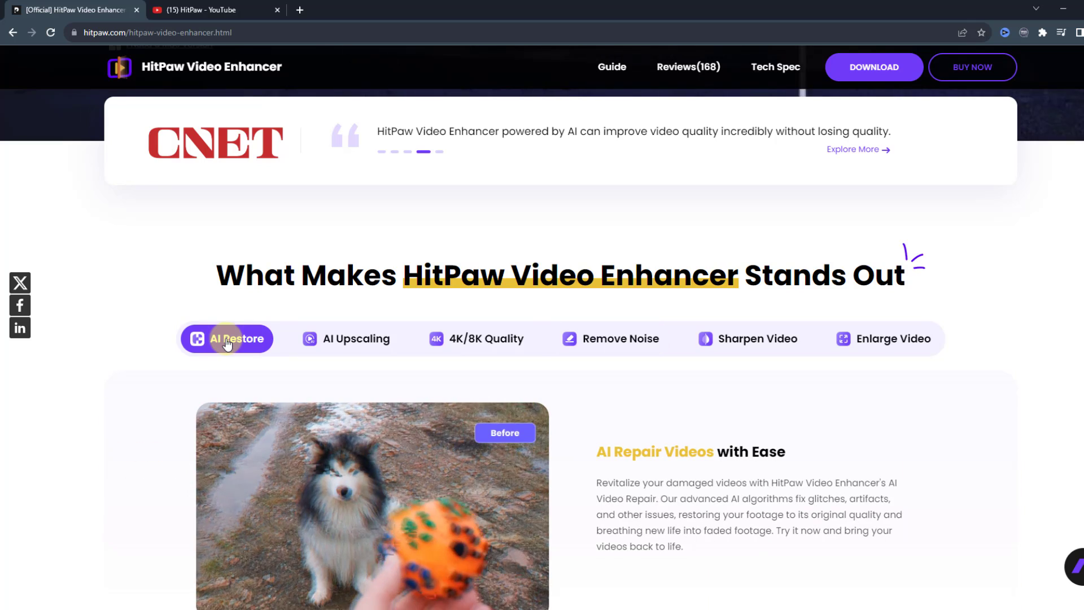
{"action": "scroll", "coordinate": [429, 362], "scroll_direction": "down", "scroll_amount": 1}
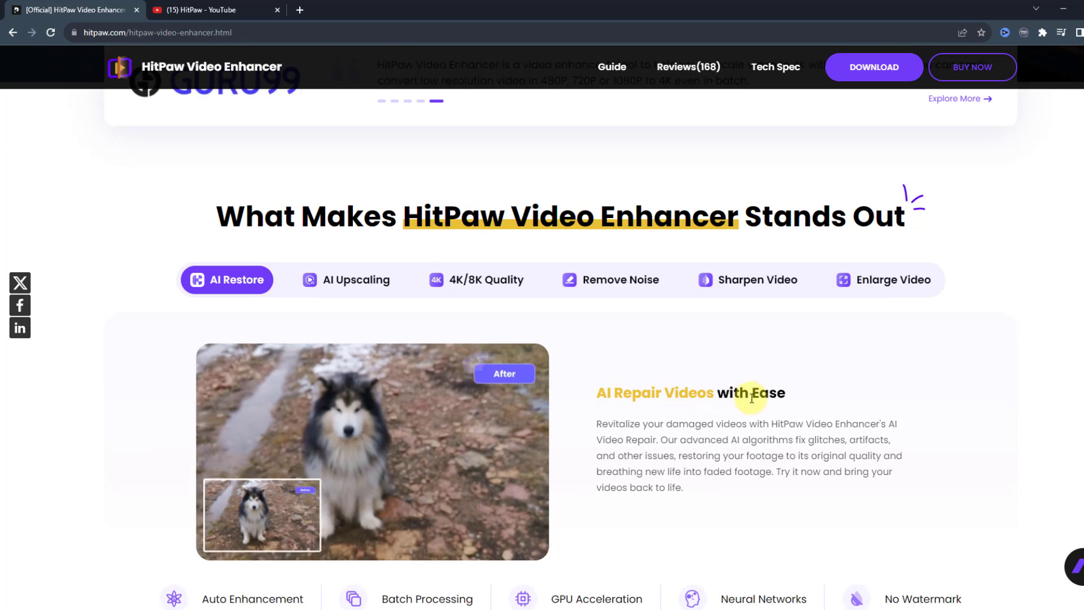
{"action": "left_click", "coordinate": [350, 285]}
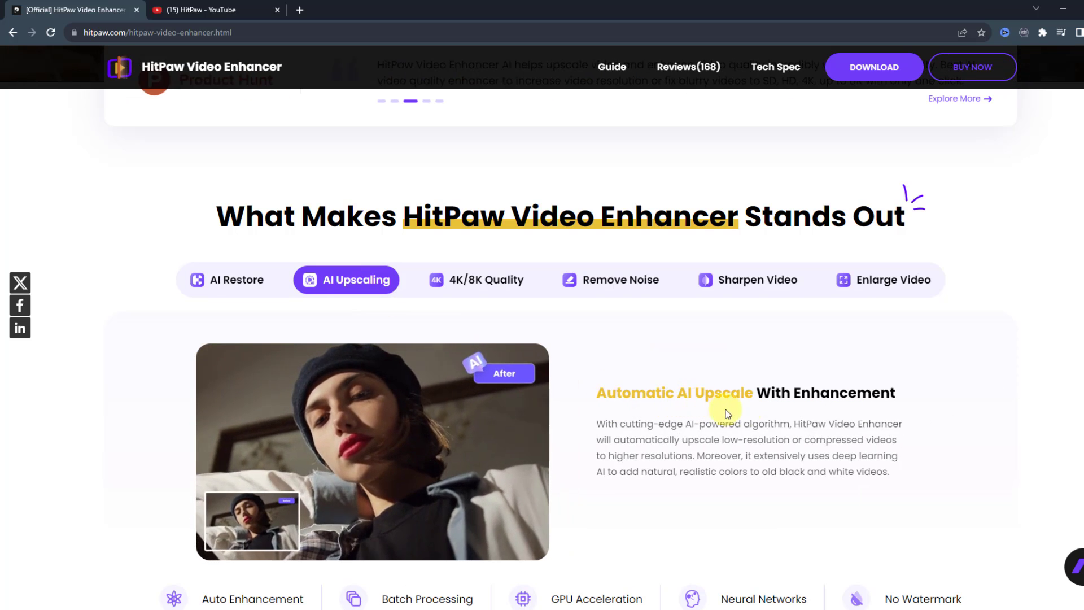
{"action": "left_click", "coordinate": [456, 289]}
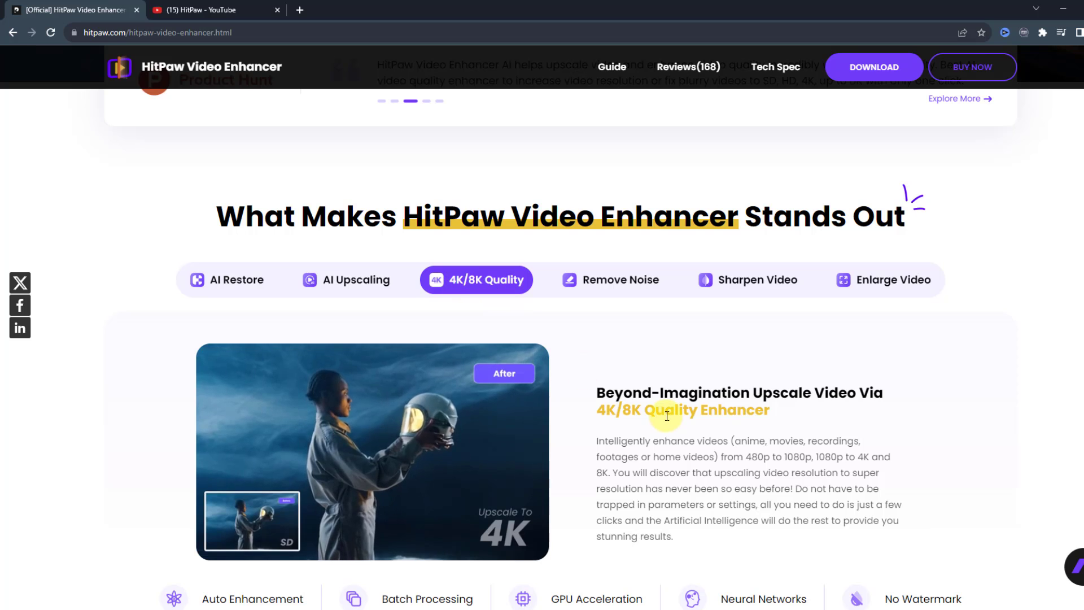
Step: View the Remove Noise, Sharpen Video and Enlarge Video feature demos
{"action": "left_click", "coordinate": [589, 281]}
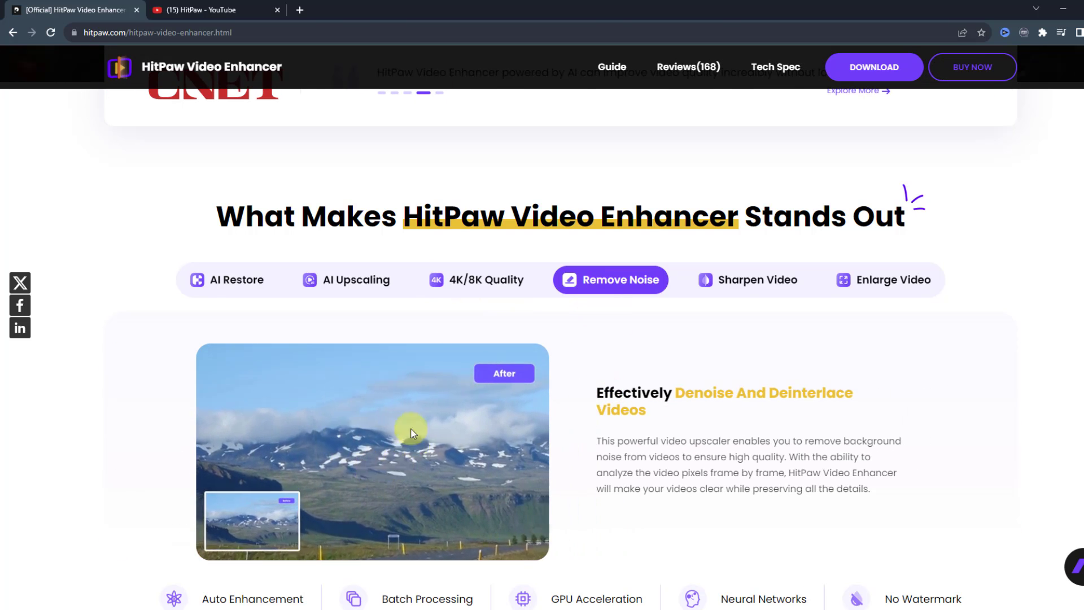
{"action": "left_click", "coordinate": [752, 282]}
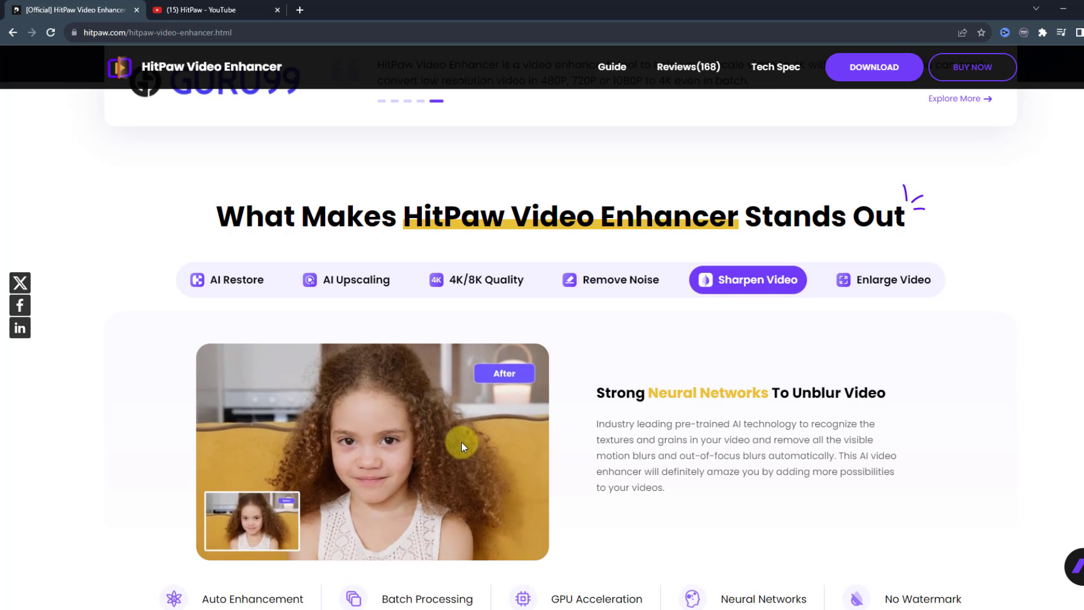
{"action": "left_click", "coordinate": [887, 285]}
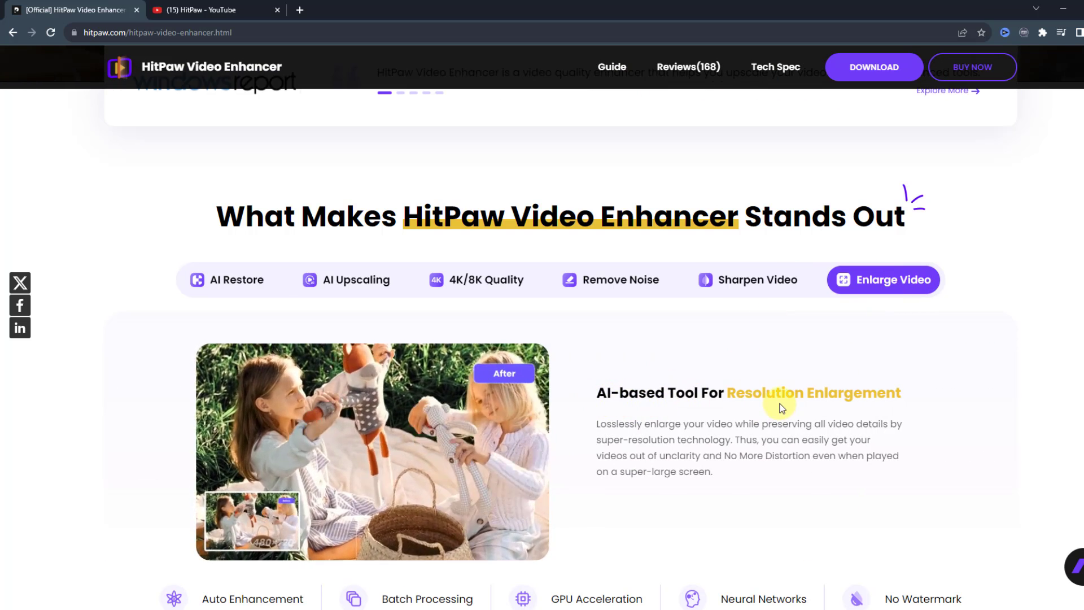
Step: Scroll down to the 'Easily Upscale Video Quality & Repair Videos' General Denoise comparison
{"action": "scroll", "coordinate": [896, 388], "scroll_direction": "down", "scroll_amount": 6}
{"action": "scroll", "coordinate": [896, 389], "scroll_direction": "down", "scroll_amount": 3}
{"action": "scroll", "coordinate": [515, 338], "scroll_direction": "down", "scroll_amount": 5}
{"action": "scroll", "coordinate": [520, 338], "scroll_direction": "up", "scroll_amount": 2}
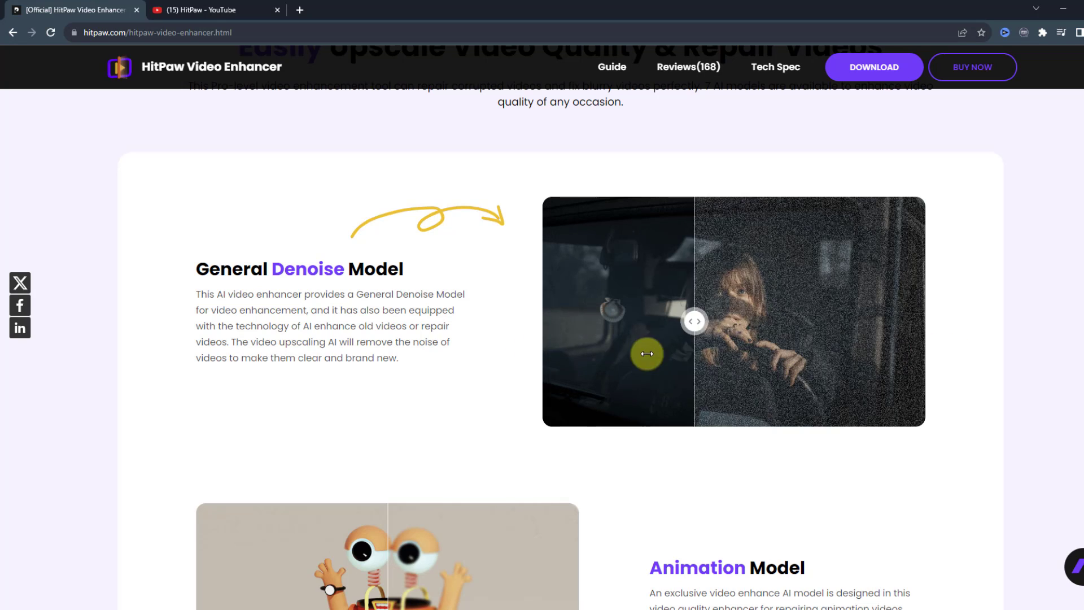
Step: Scroll past the General Denoise, Animation, Face and Colorize model demos to Video Repair Model
{"action": "scroll", "coordinate": [997, 368], "scroll_direction": "down", "scroll_amount": 4}
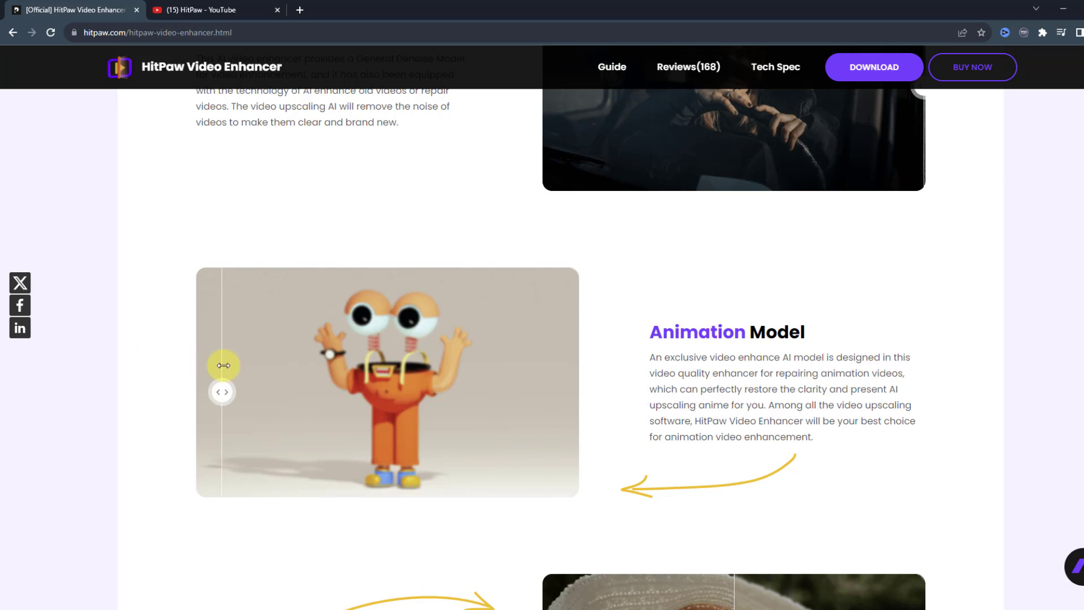
{"action": "scroll", "coordinate": [782, 346], "scroll_direction": "down", "scroll_amount": 5}
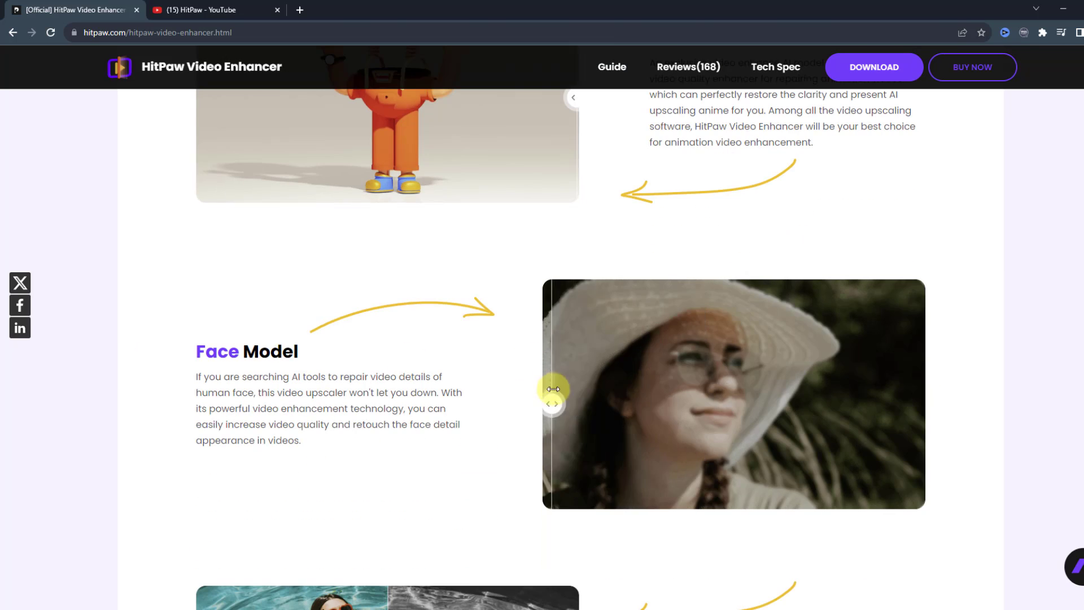
{"action": "scroll", "coordinate": [974, 393], "scroll_direction": "down", "scroll_amount": 5}
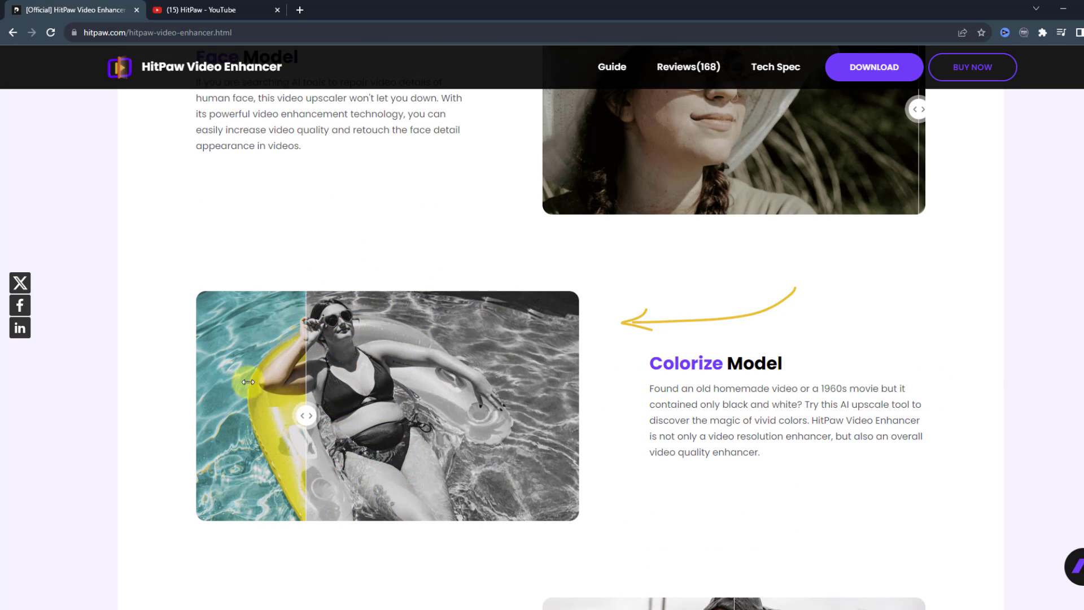
{"action": "scroll", "coordinate": [534, 392], "scroll_direction": "down", "scroll_amount": 6}
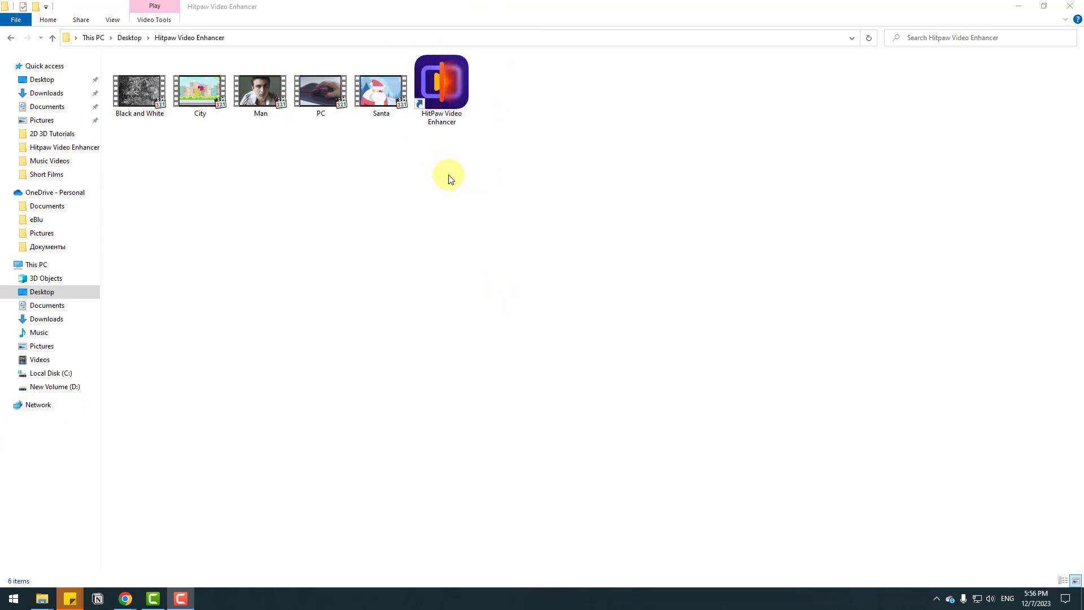
Step: Launch HitPaw Video Enhancer from its shortcut and import Man.mp4 from the folder
{"action": "left_click_drag", "start_coordinate": [394, 132], "coordinate": [459, 139]}
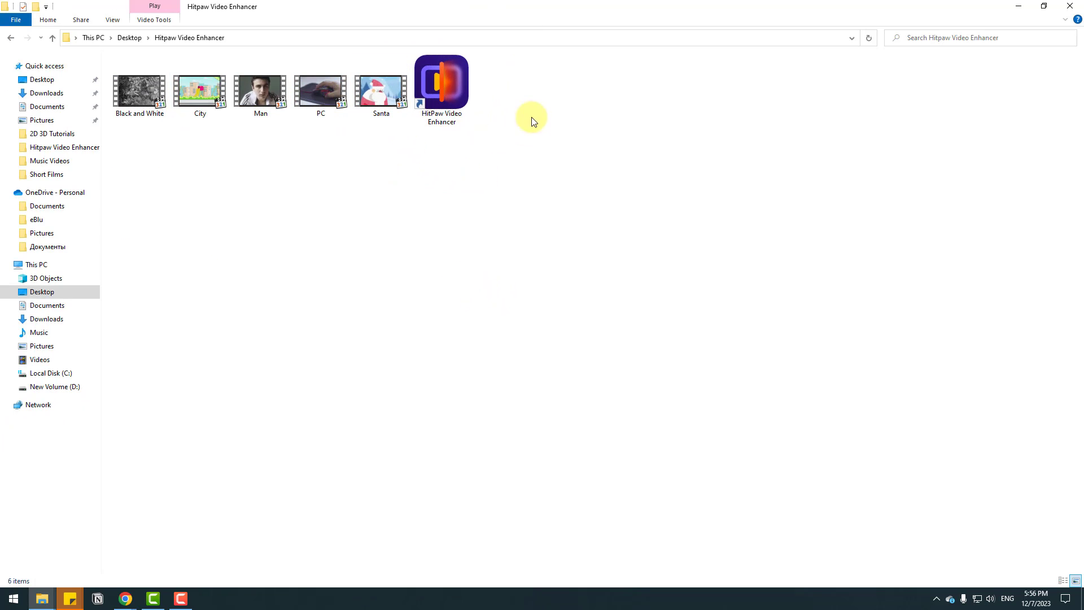
{"action": "double_click", "coordinate": [458, 85]}
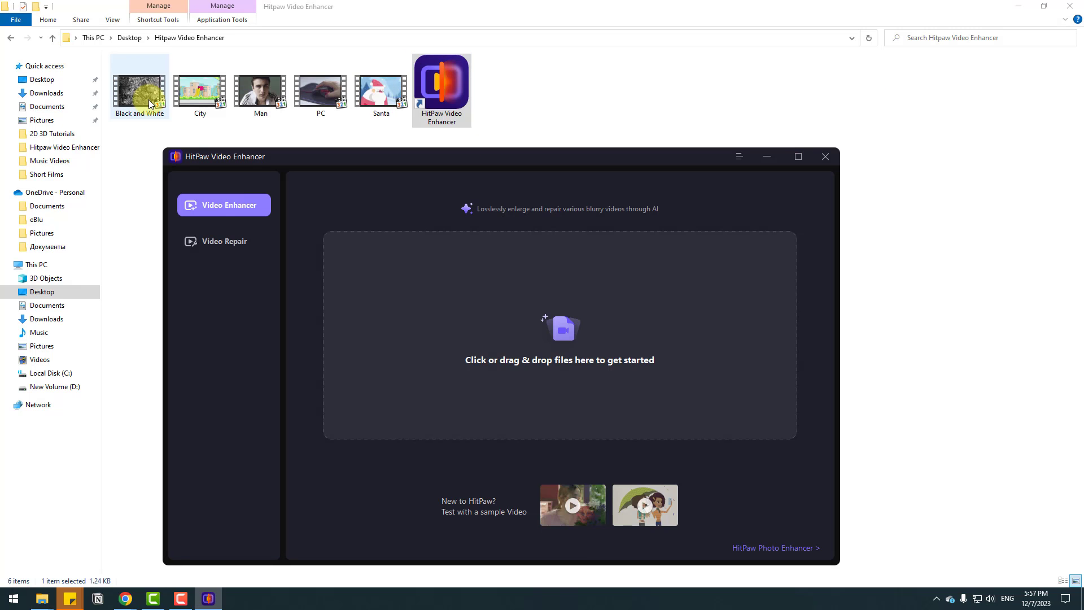
{"action": "left_click_drag", "start_coordinate": [150, 104], "coordinate": [507, 400]}
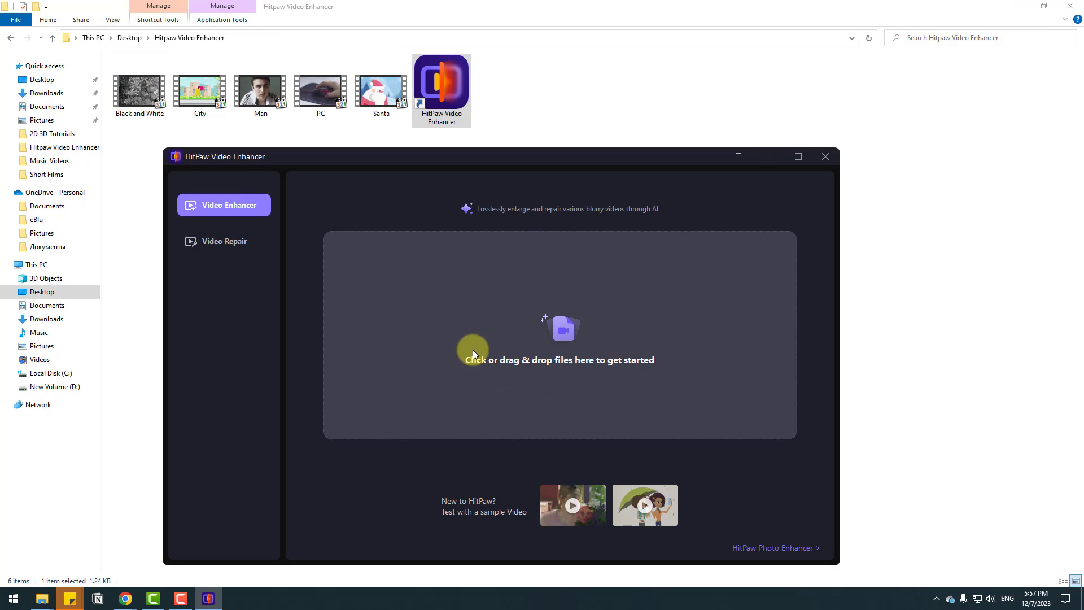
{"action": "left_click", "coordinate": [559, 318]}
{"action": "left_click_drag", "start_coordinate": [750, 342], "coordinate": [495, 266]}
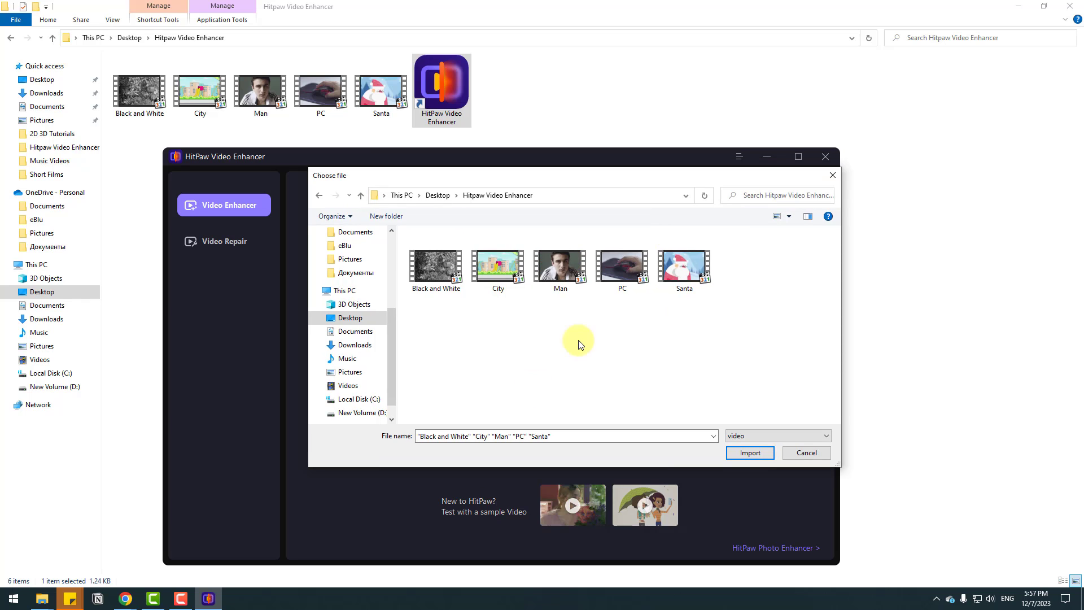
{"action": "left_click", "coordinate": [561, 267]}
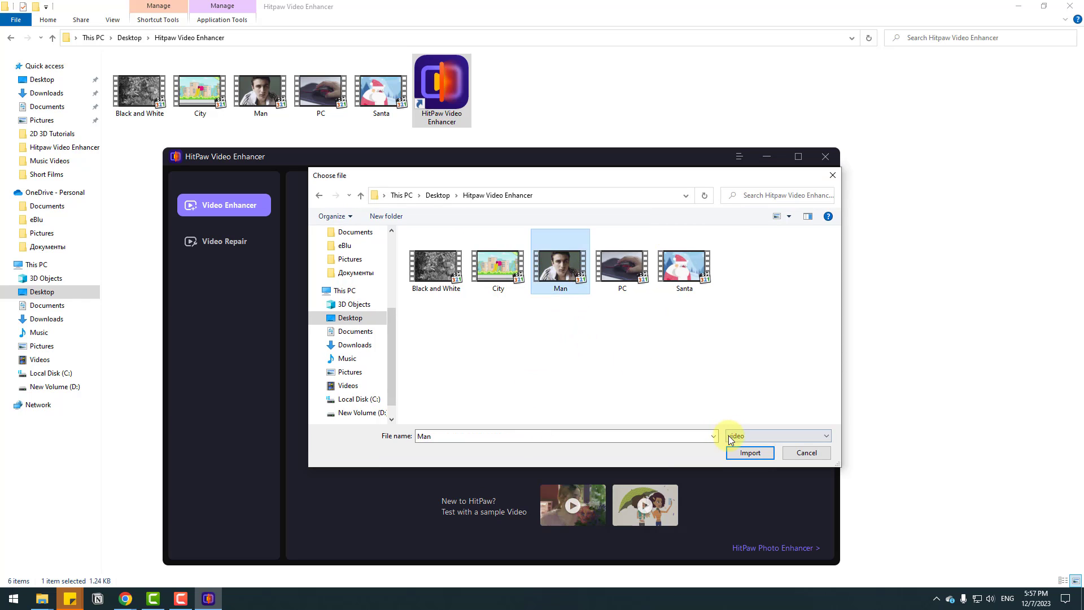
{"action": "left_click", "coordinate": [750, 453]}
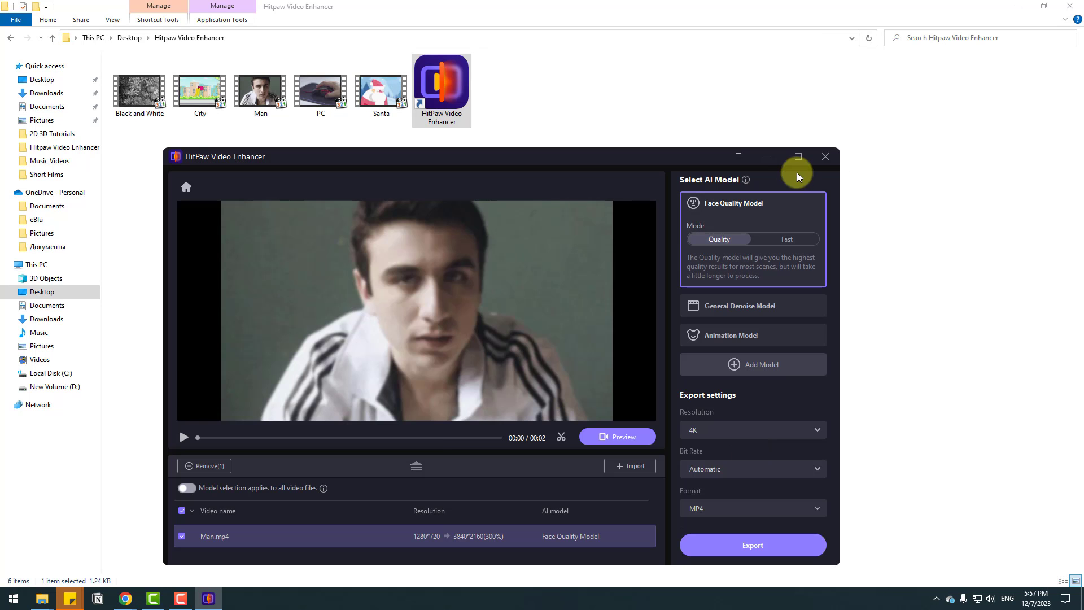
Step: Maximize the window, play Man.mp4, and preview its Face Quality Model 4K result against the original
{"action": "left_click", "coordinate": [799, 157]}
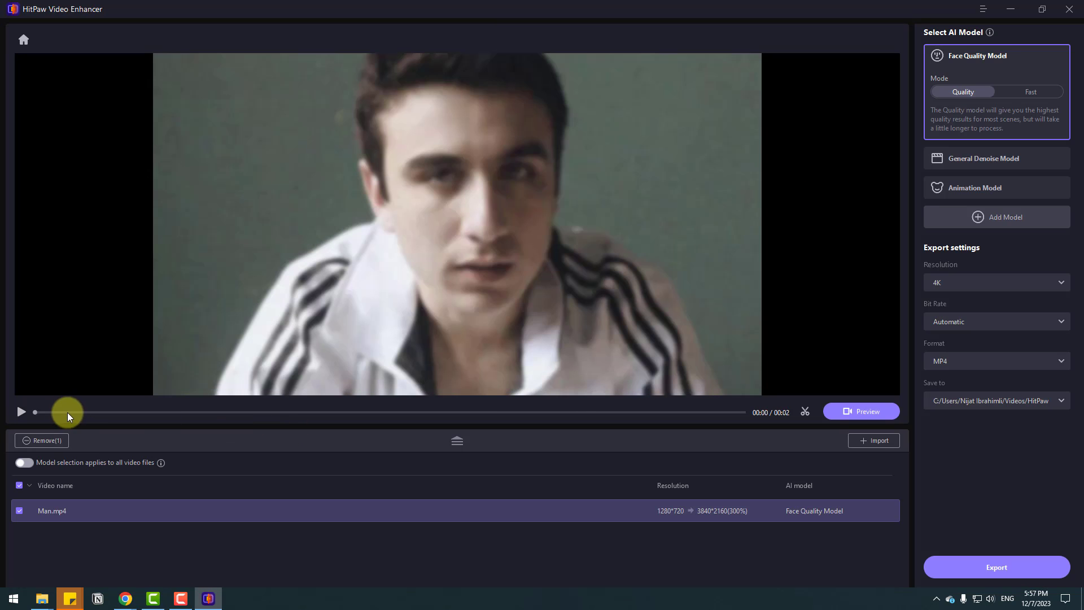
{"action": "left_click", "coordinate": [22, 413]}
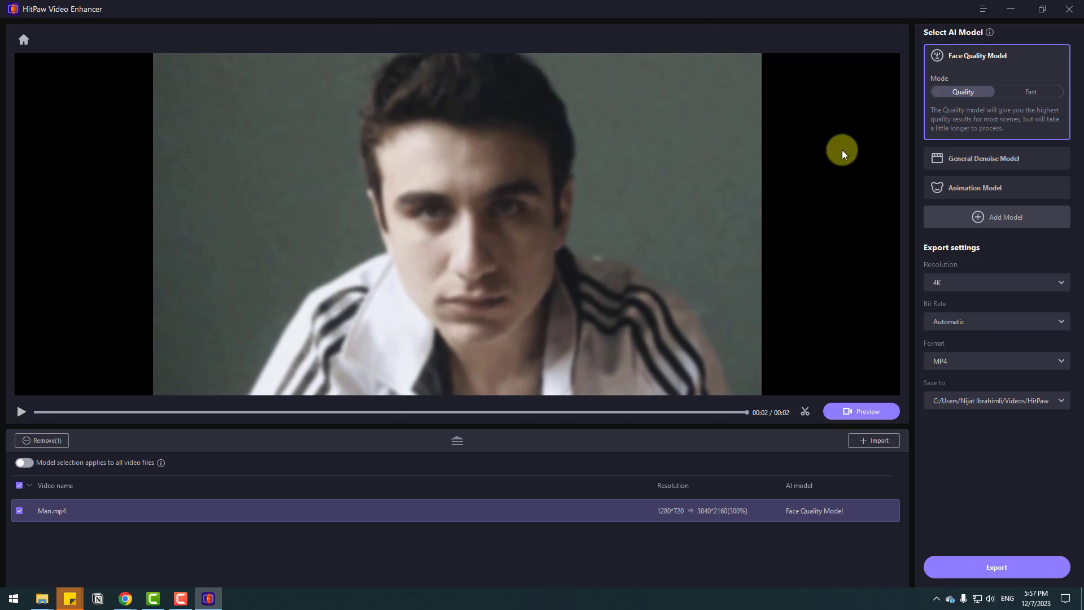
{"action": "mouse_move", "coordinate": [965, 57]}
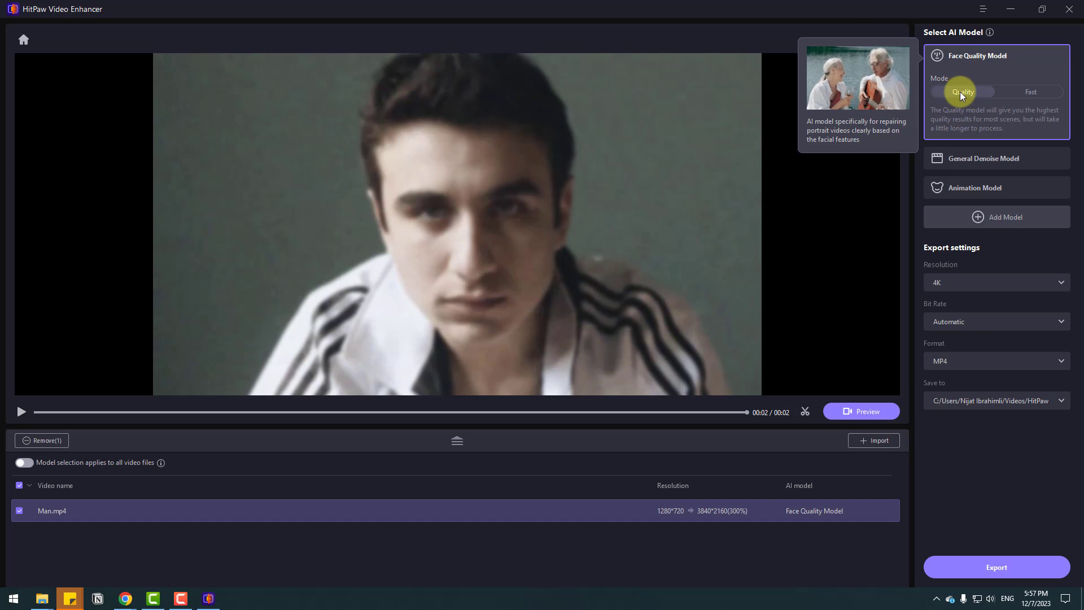
{"action": "left_click", "coordinate": [965, 59]}
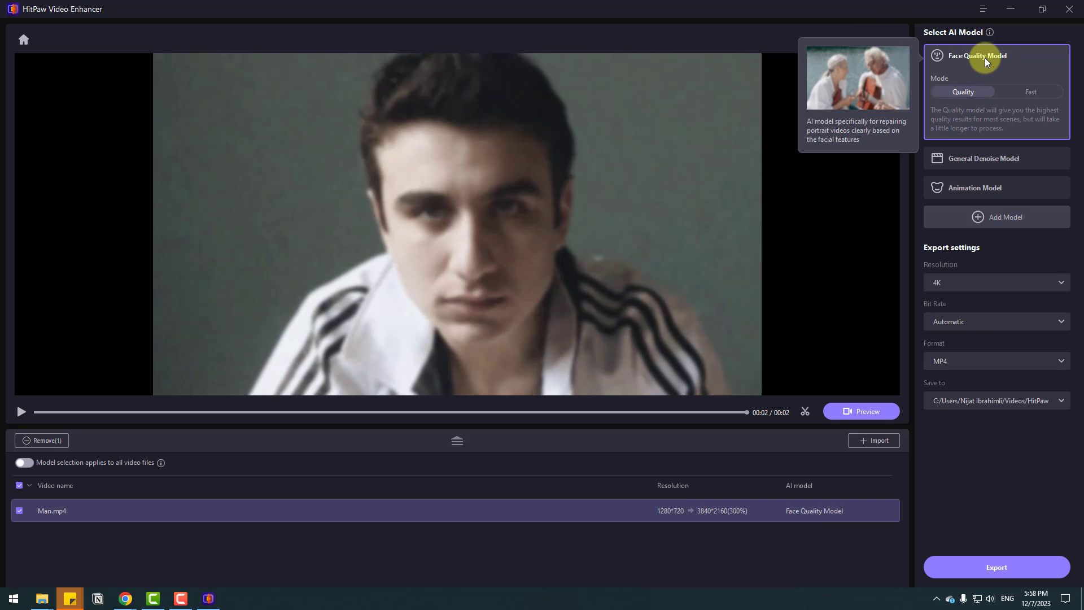
{"action": "left_click", "coordinate": [863, 412]}
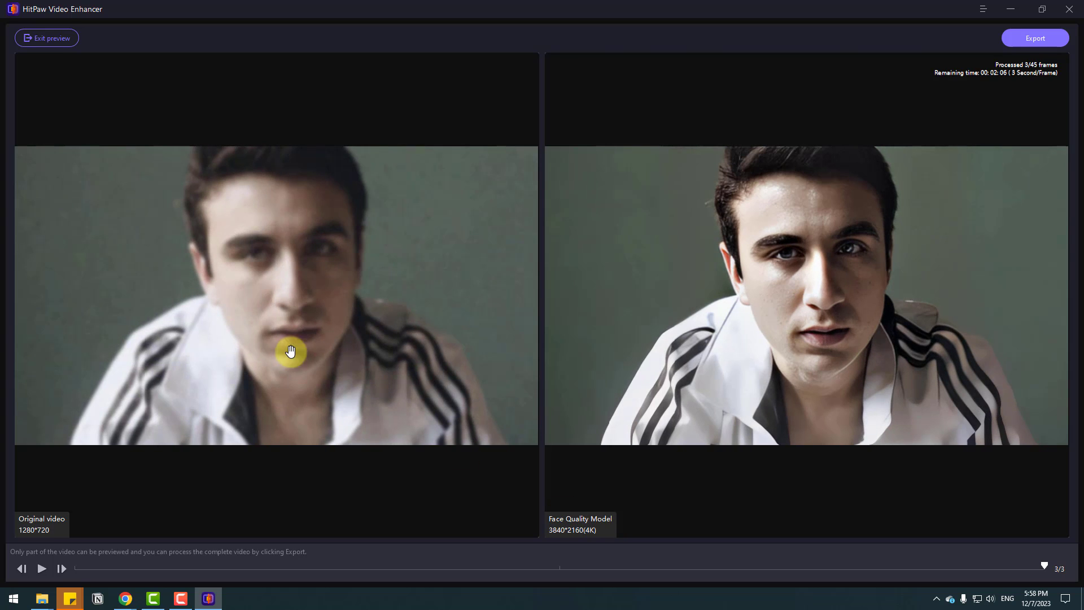
Step: Zoom and pan both preview panes to inspect the face, then exit back to the editor
{"action": "scroll", "coordinate": [784, 326], "scroll_direction": "up", "scroll_amount": 1}
{"action": "scroll", "coordinate": [251, 323], "scroll_direction": "up", "scroll_amount": 2}
{"action": "left_click_drag", "start_coordinate": [280, 265], "coordinate": [411, 365]}
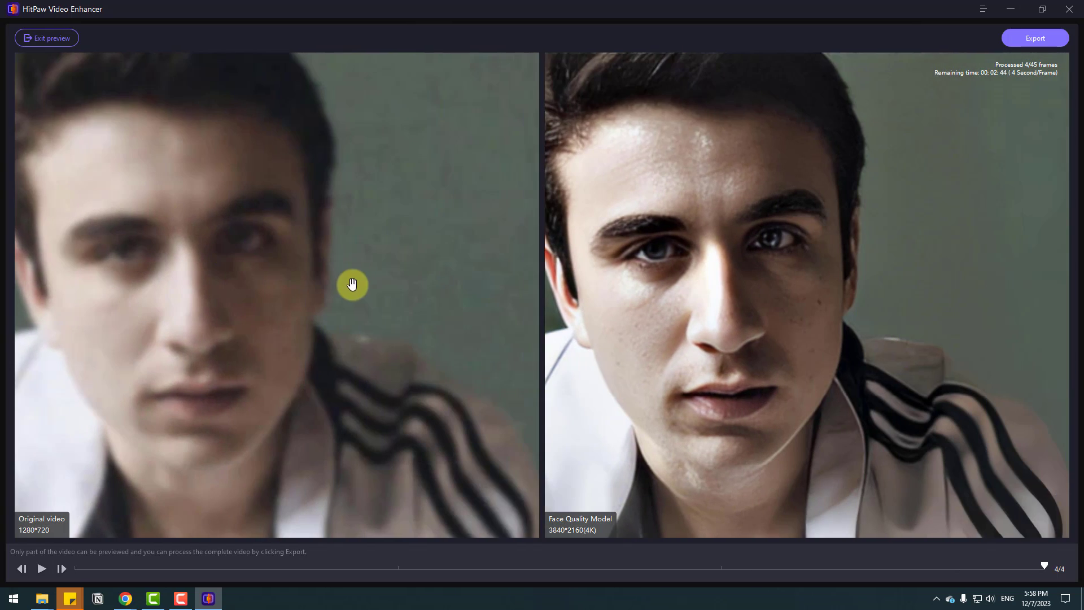
{"action": "scroll", "coordinate": [891, 117], "scroll_direction": "down", "scroll_amount": 3}
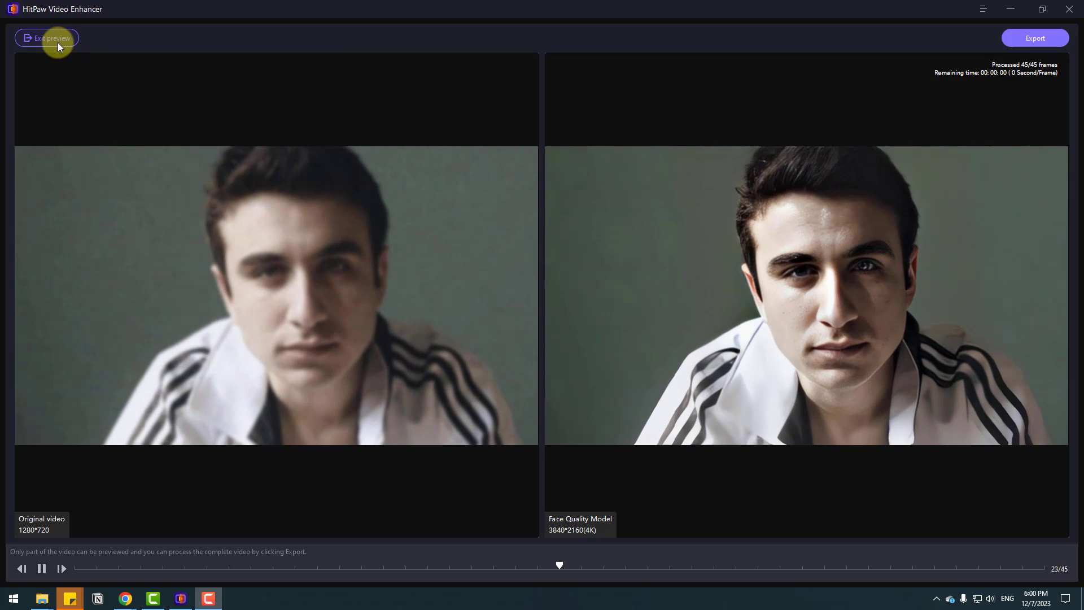
{"action": "left_click", "coordinate": [58, 40]}
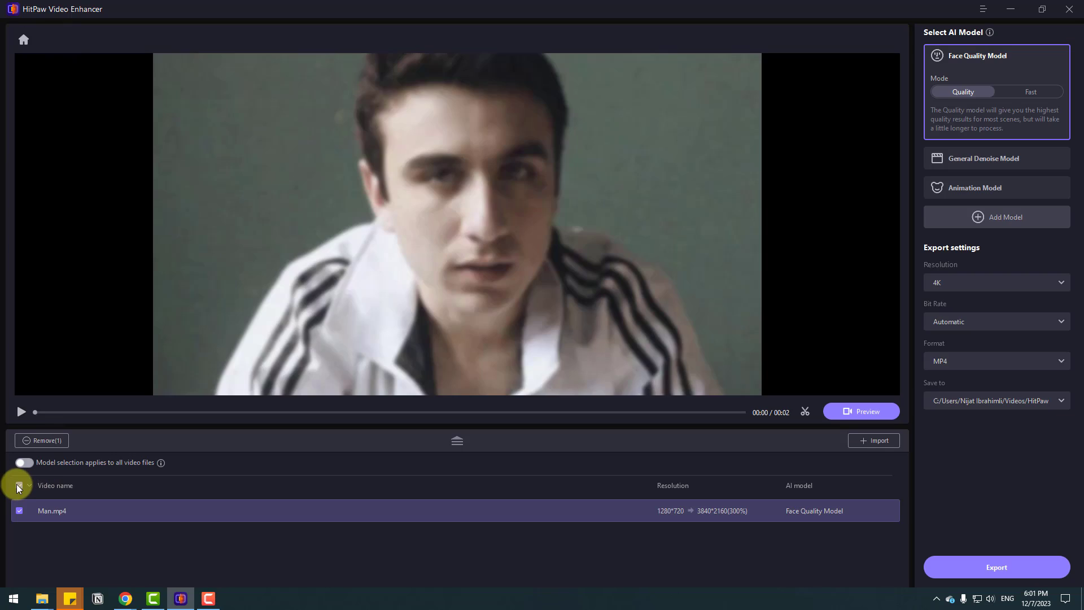
Step: Import and play PC.mp4, apply General Denoise Model in Quality mode, and open its 4K preview
{"action": "left_click", "coordinate": [867, 442]}
{"action": "left_click", "coordinate": [628, 266]}
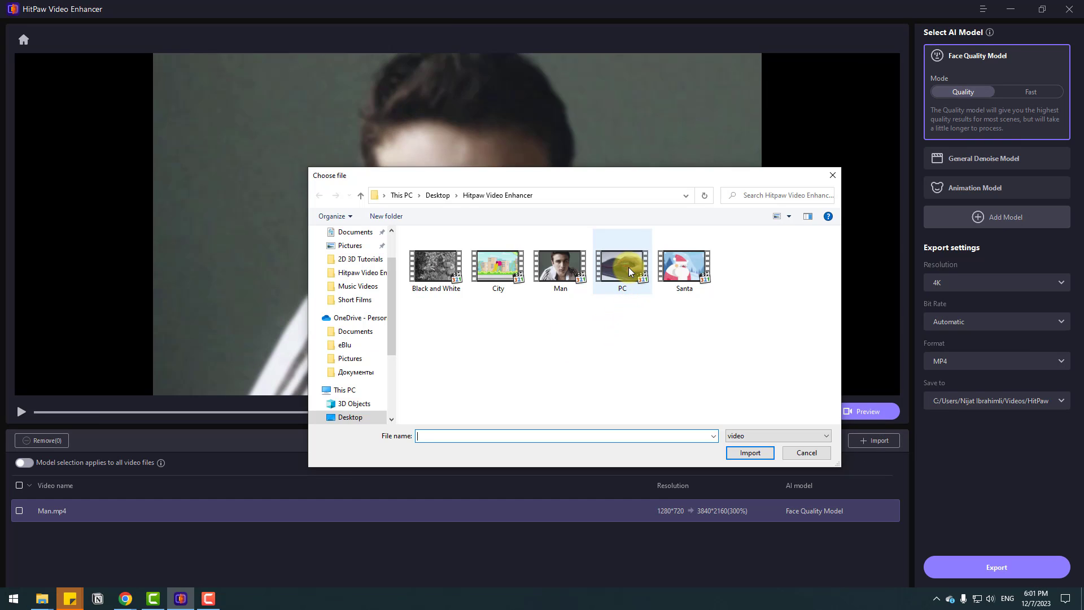
{"action": "left_click", "coordinate": [738, 453]}
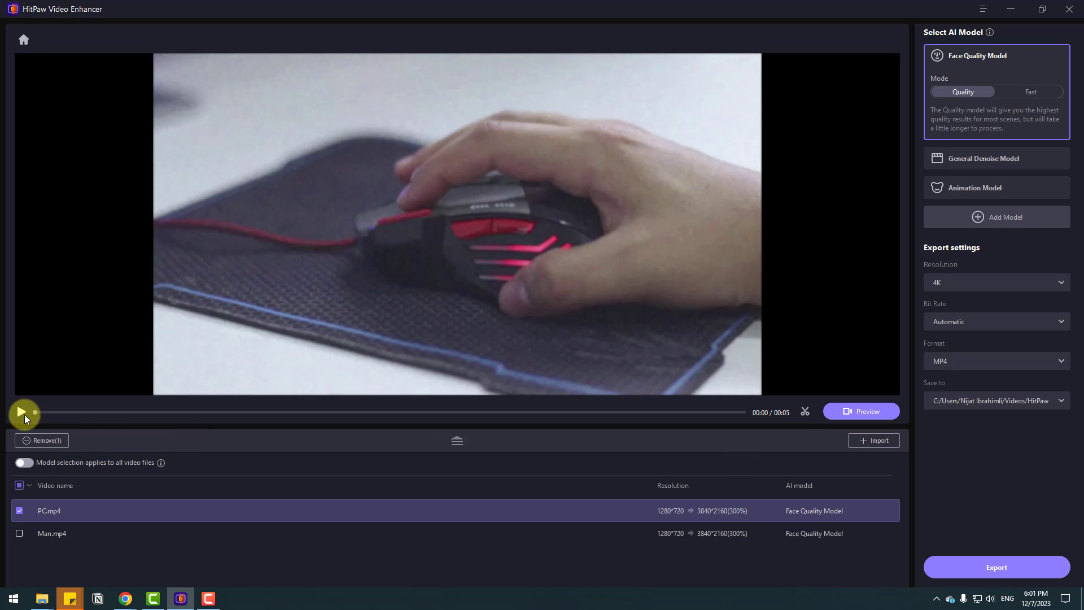
{"action": "left_click", "coordinate": [22, 413]}
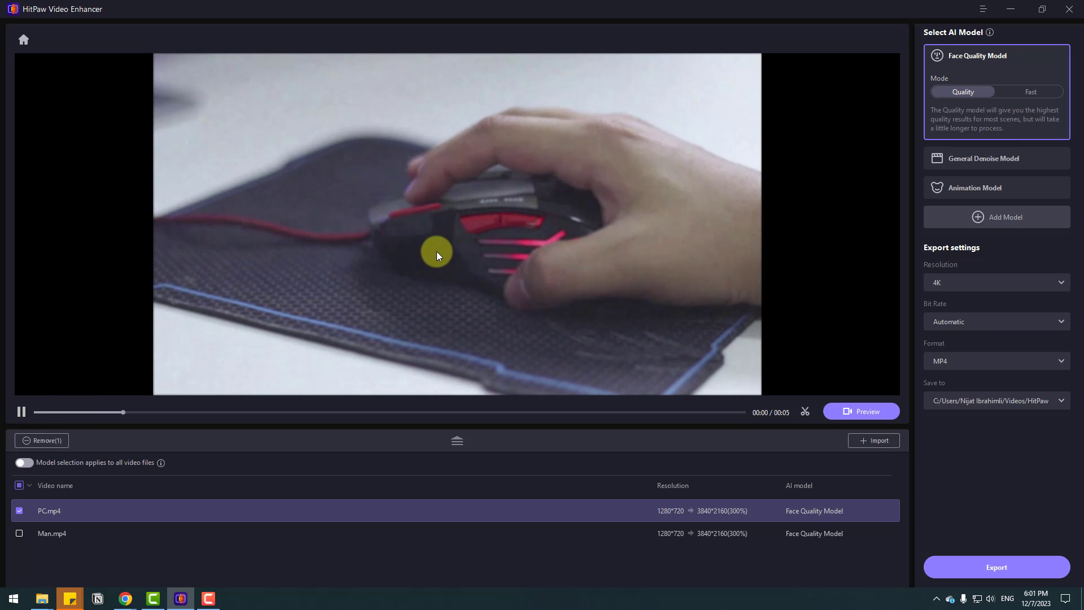
{"action": "left_click", "coordinate": [522, 256]}
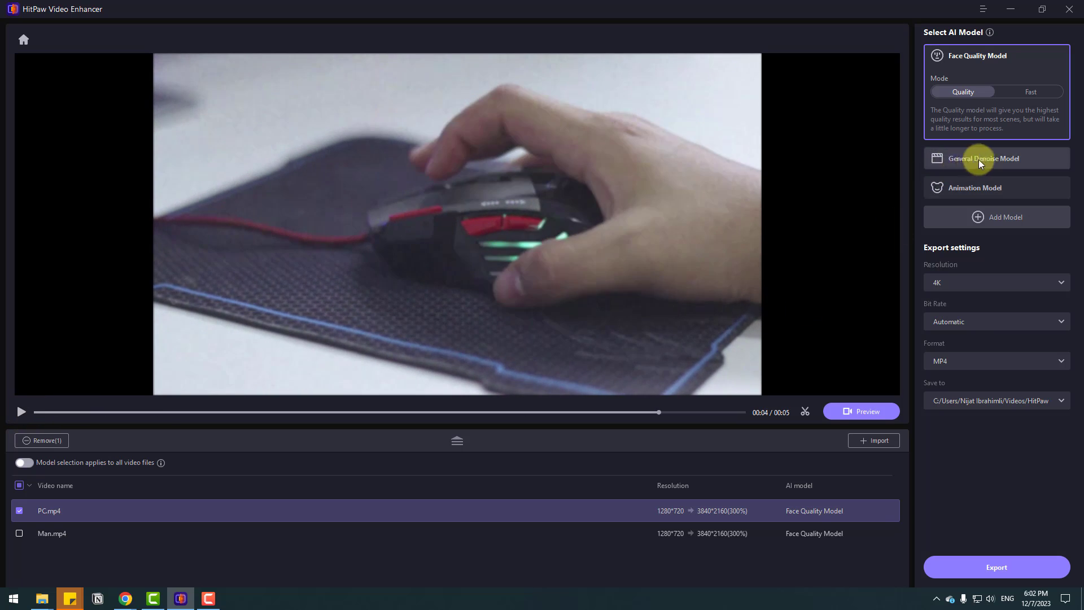
{"action": "left_click", "coordinate": [998, 159]}
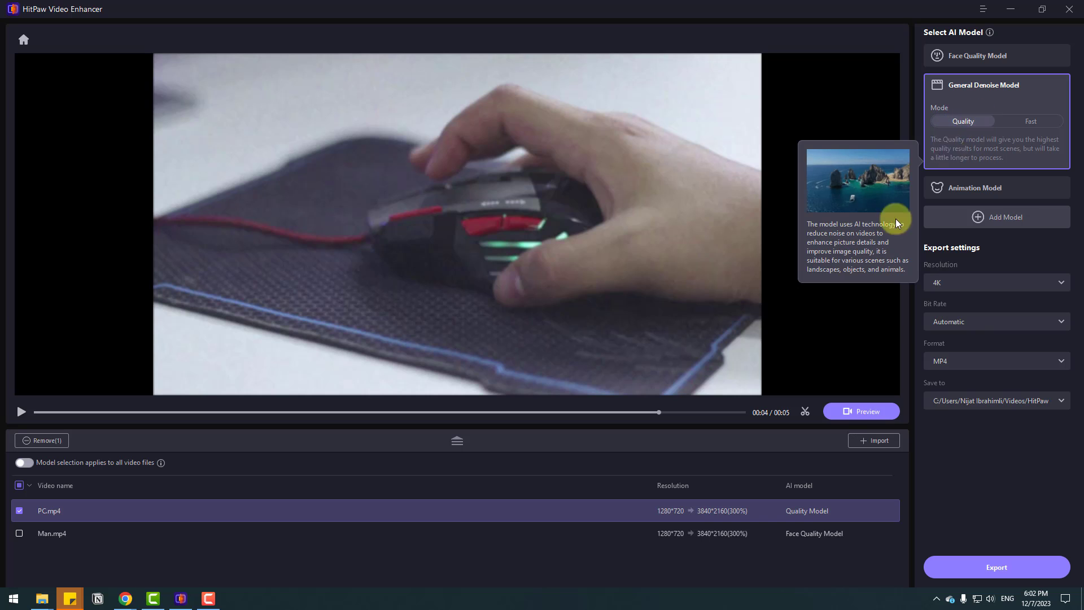
{"action": "left_click", "coordinate": [855, 414]}
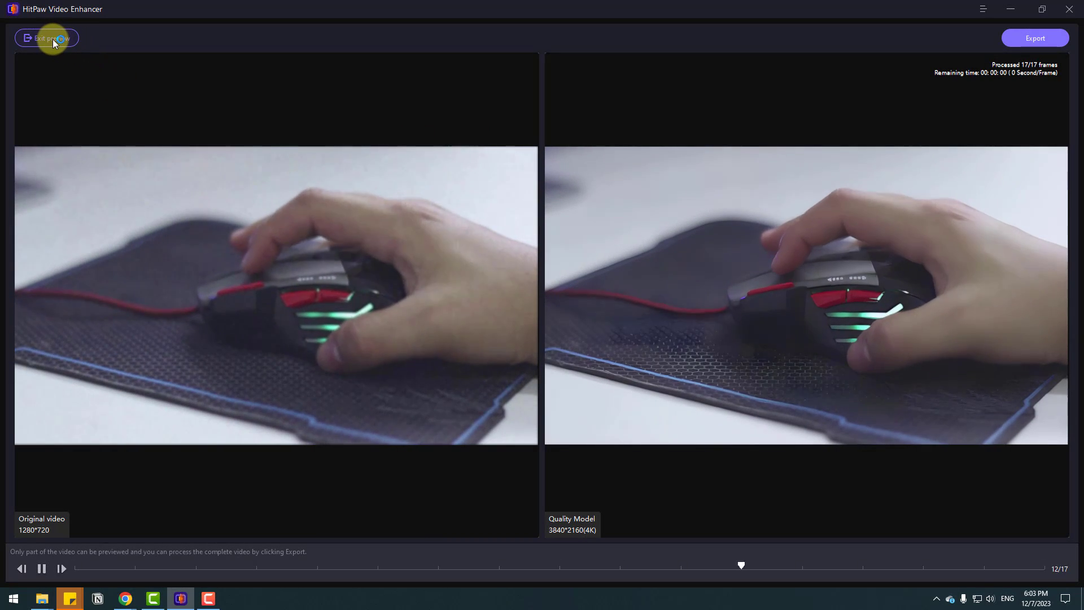
Step: Exit the PC.mp4 comparison and uncheck PC.mp4 in the video list
{"action": "left_click", "coordinate": [52, 39]}
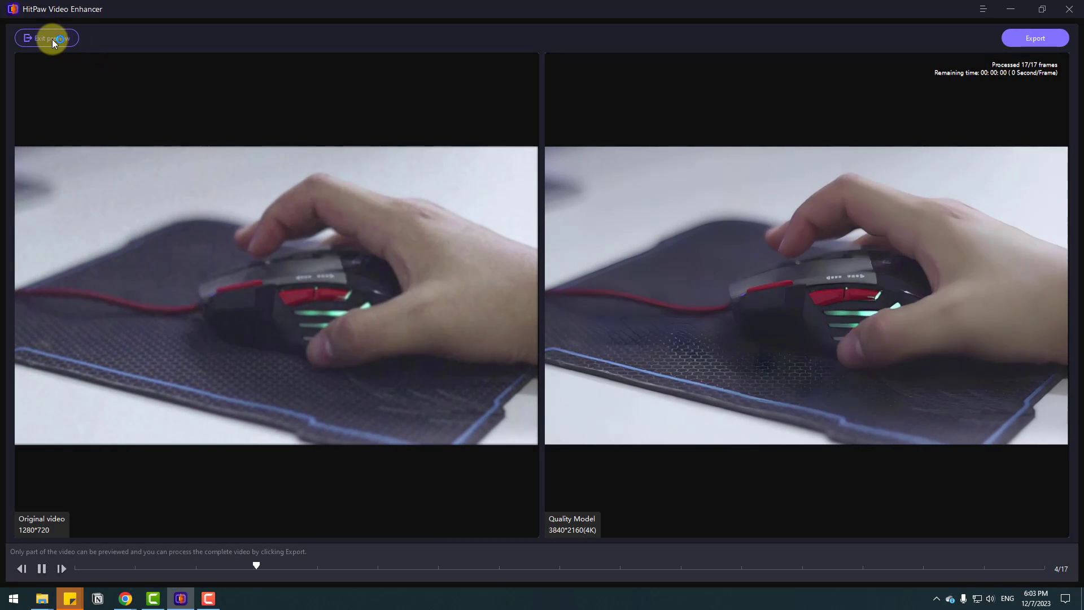
{"action": "left_click", "coordinate": [19, 511]}
{"action": "left_click", "coordinate": [19, 511]}
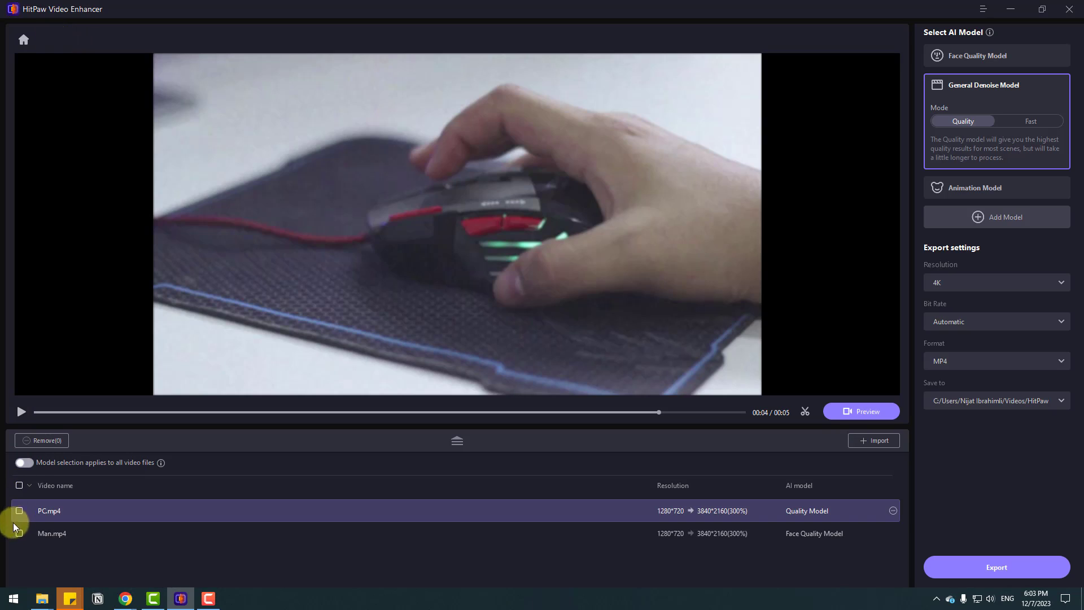
Step: Import Santa.mp4, apply the Animation Model, and open its 4K before-and-after preview
{"action": "left_click", "coordinate": [869, 445]}
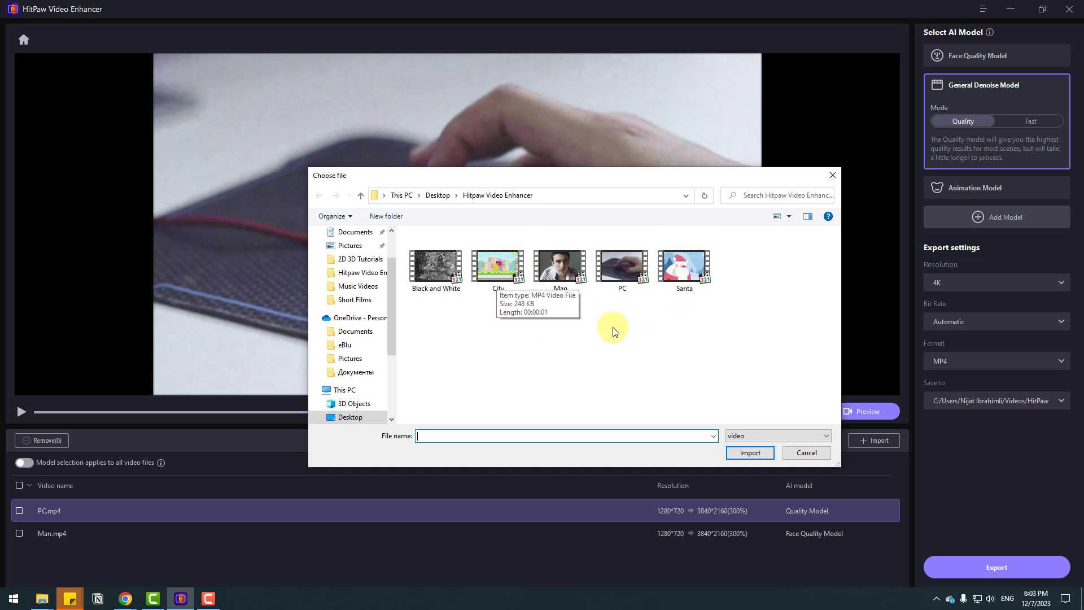
{"action": "left_click", "coordinate": [683, 270]}
{"action": "left_click", "coordinate": [744, 452]}
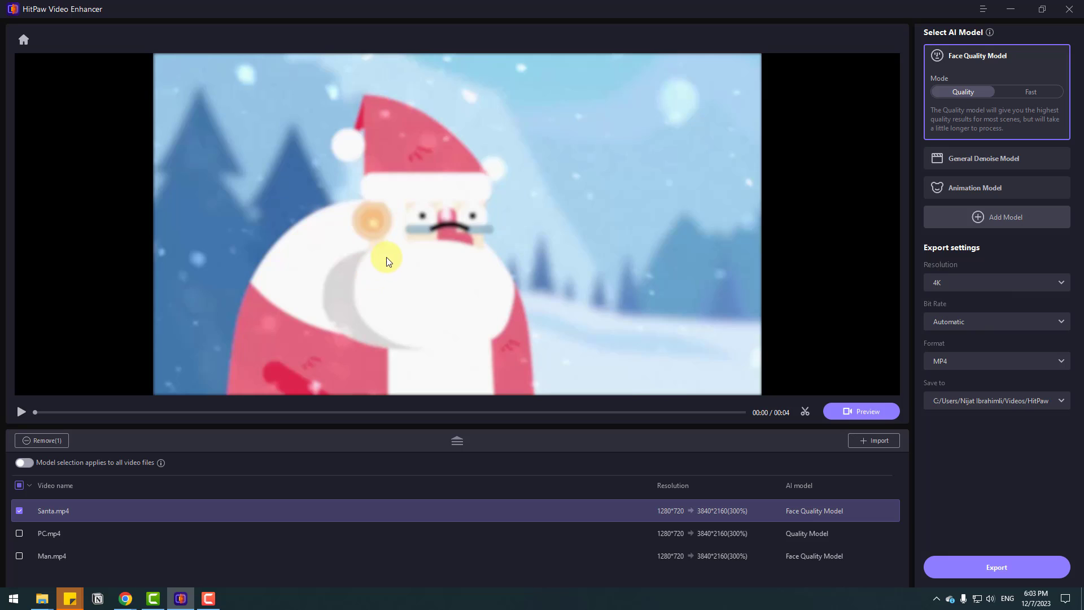
{"action": "mouse_move", "coordinate": [983, 185]}
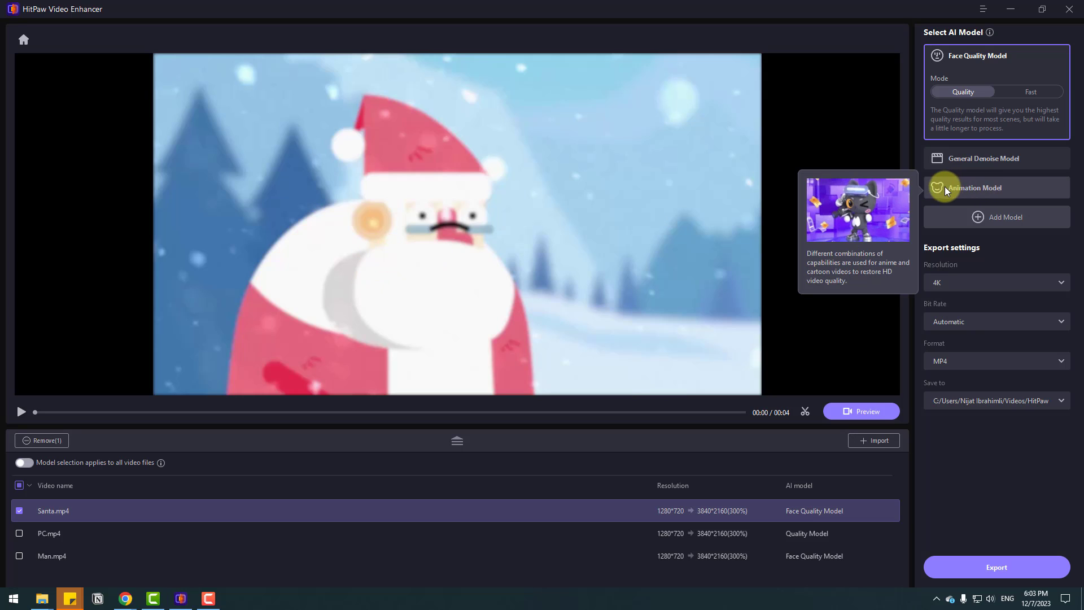
{"action": "left_click", "coordinate": [989, 187]}
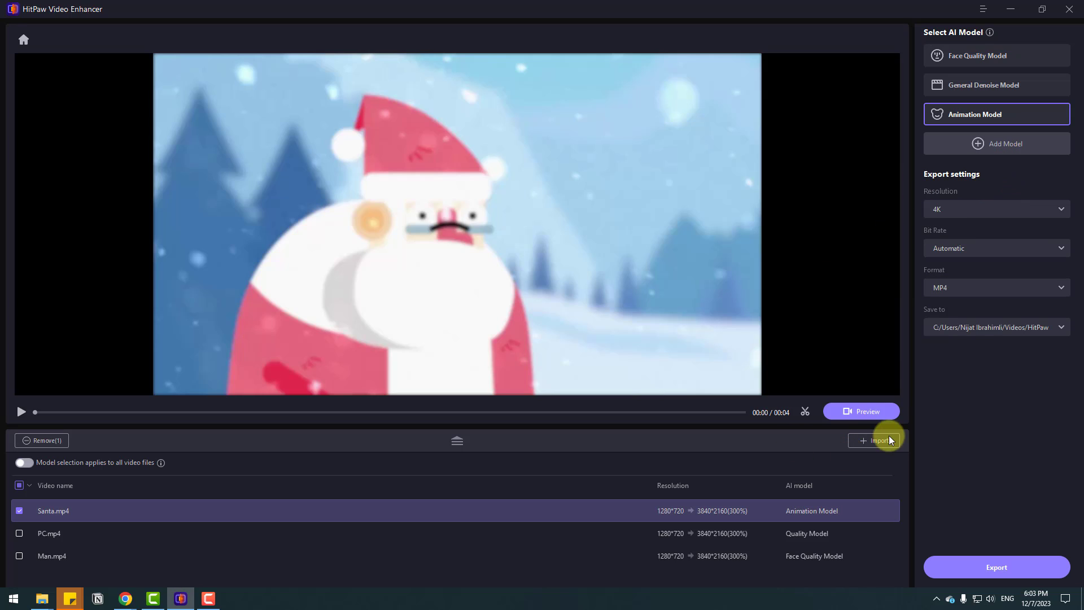
{"action": "left_click", "coordinate": [873, 418]}
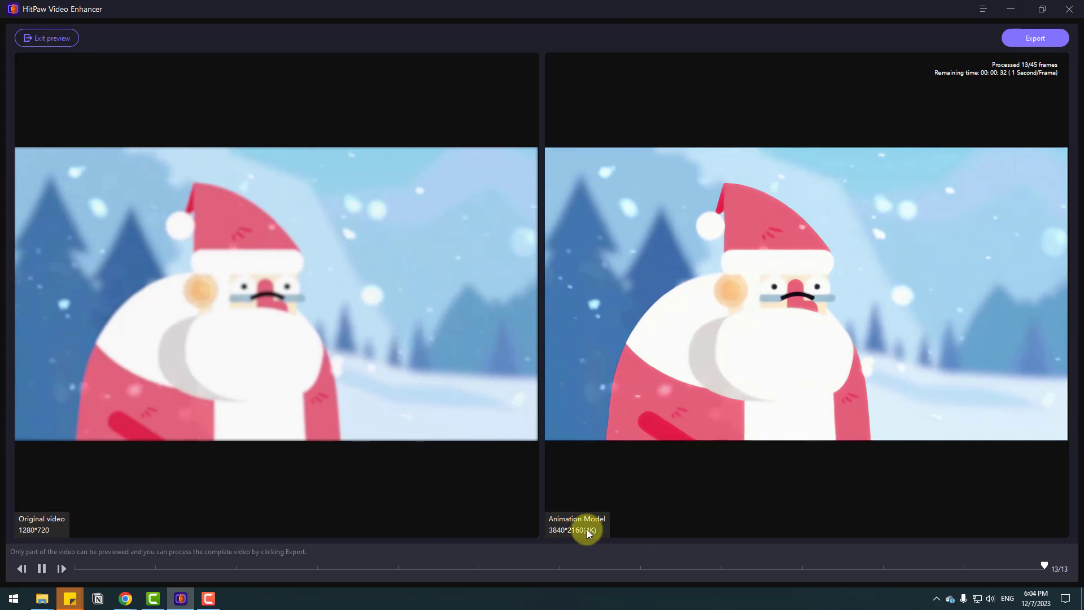
Step: Zoom into the Santa.mp4 comparison panes, then exit preview to the main workspace
{"action": "scroll", "coordinate": [230, 316], "scroll_direction": "up", "scroll_amount": 5}
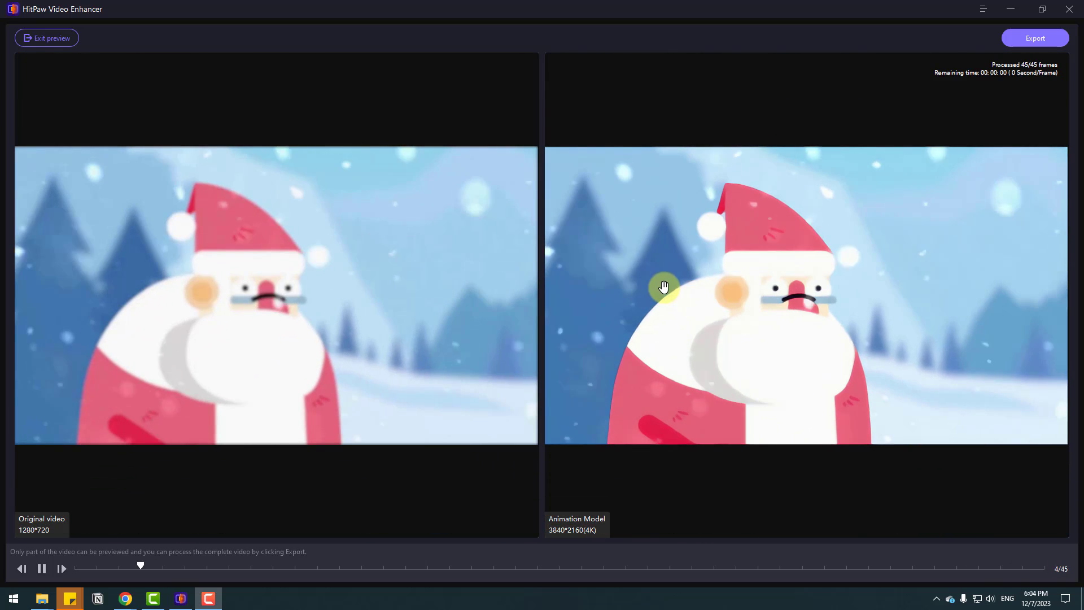
{"action": "left_click", "coordinate": [48, 39]}
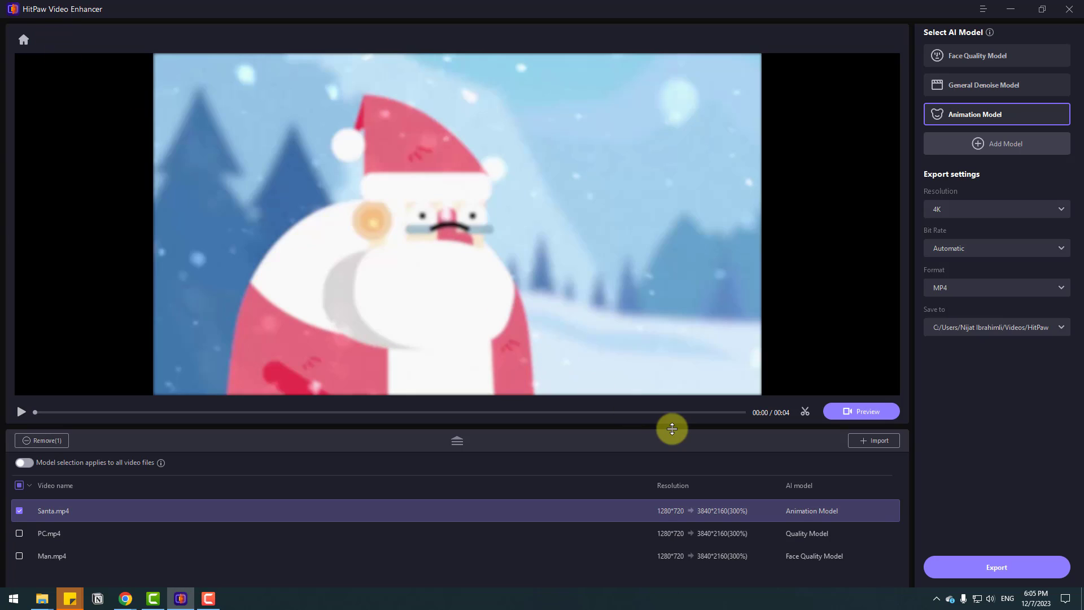
Step: Deselect Santa.mp4, import City.mp4 with the Animation Model, and start its preview
{"action": "left_click", "coordinate": [20, 510]}
{"action": "left_click", "coordinate": [872, 443]}
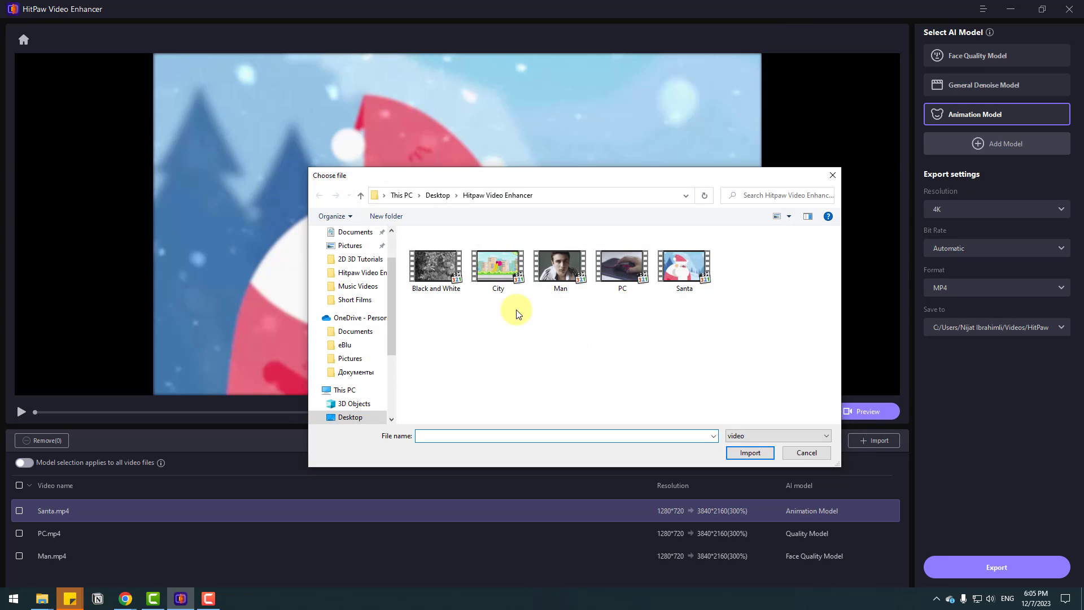
{"action": "left_click", "coordinate": [499, 263]}
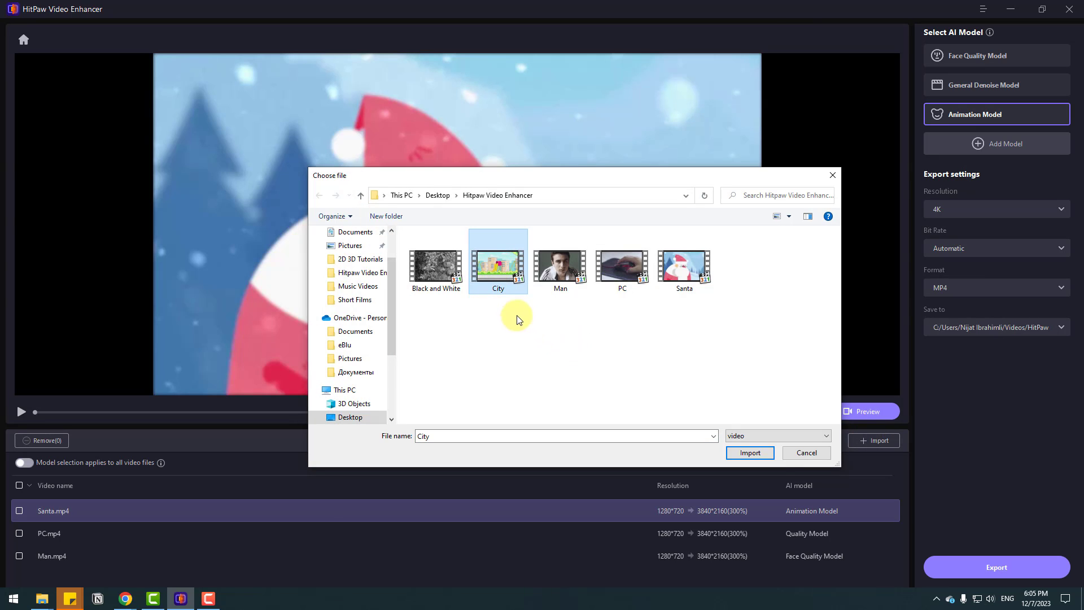
{"action": "left_click", "coordinate": [754, 453]}
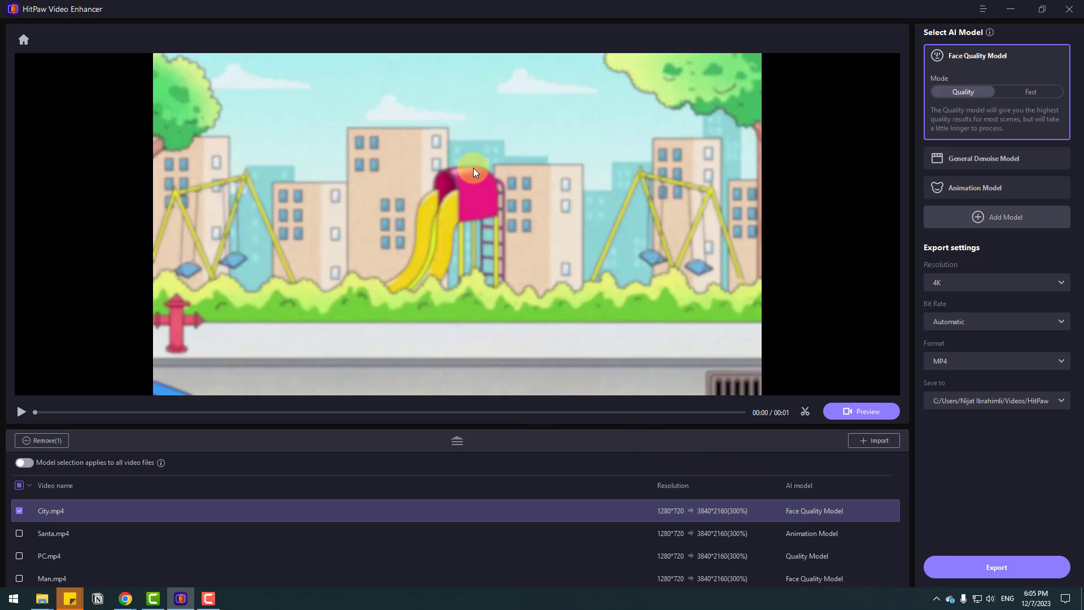
{"action": "left_click", "coordinate": [969, 191]}
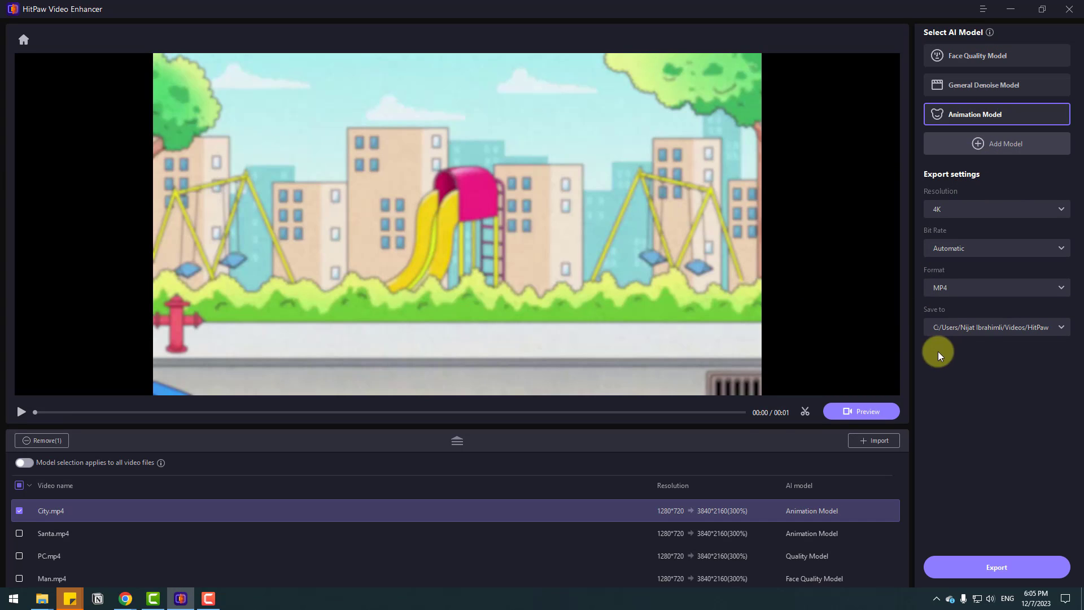
{"action": "left_click", "coordinate": [862, 412]}
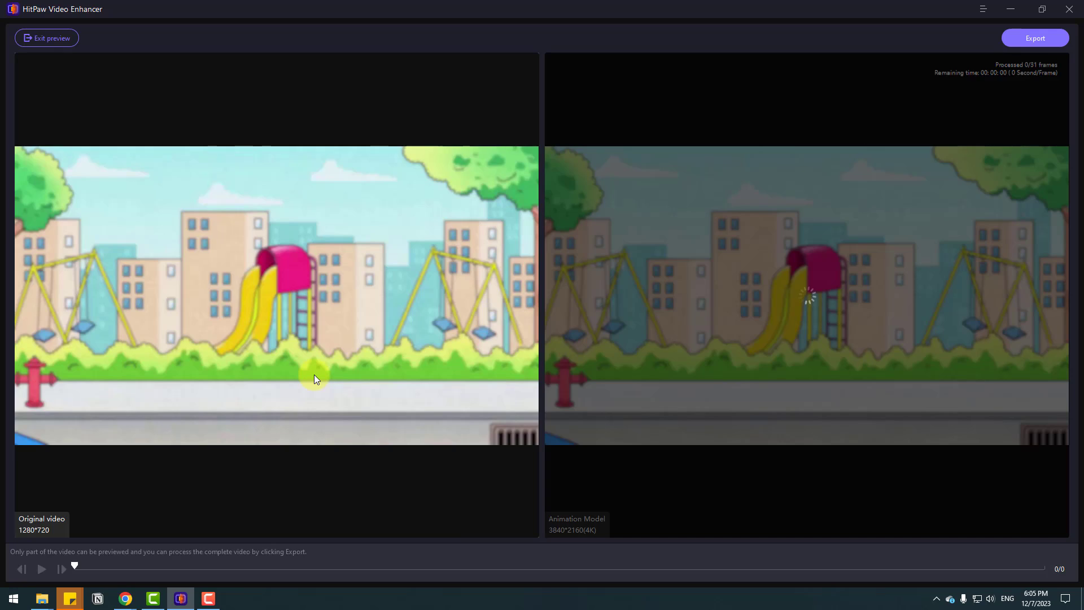
Step: Zoom and pan the City.mp4 comparison to inspect the swings, hydrant and slide, then exit
{"action": "scroll", "coordinate": [297, 305], "scroll_direction": "up", "scroll_amount": 4}
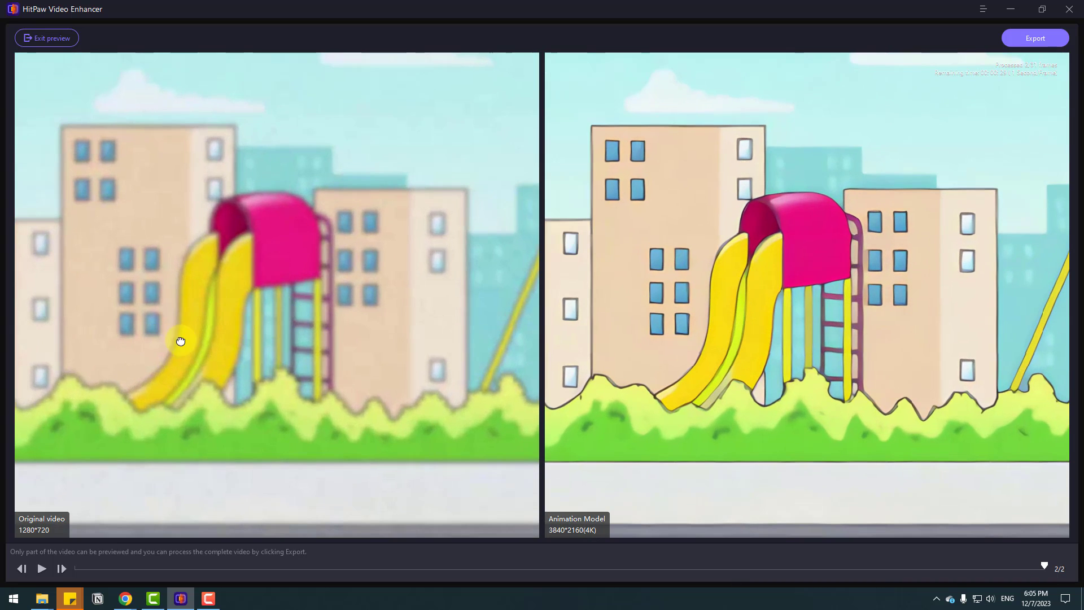
{"action": "left_click_drag", "start_coordinate": [164, 341], "coordinate": [404, 308]}
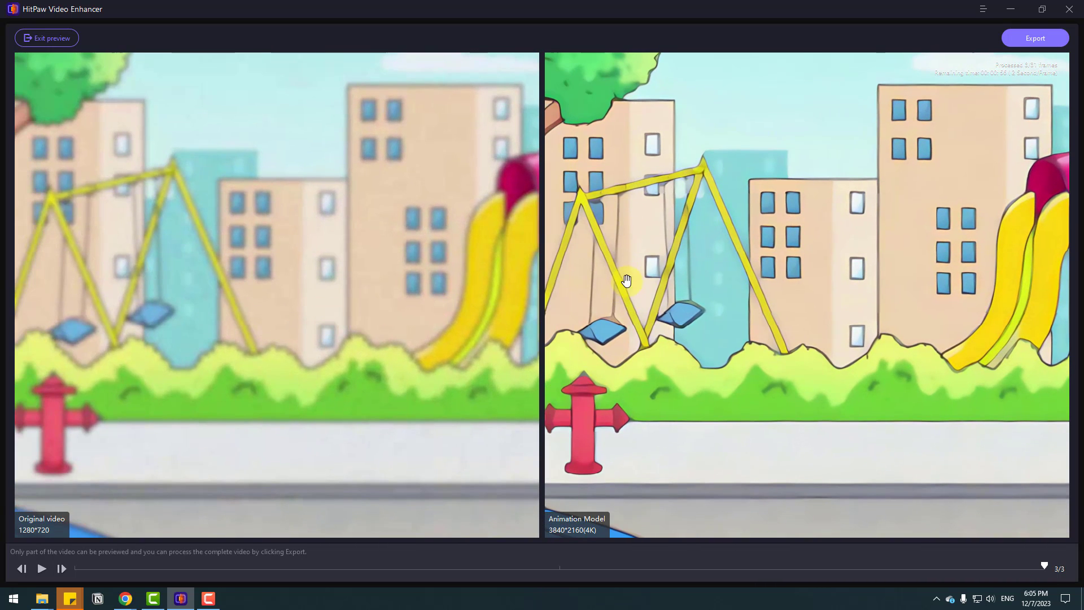
{"action": "left_click_drag", "start_coordinate": [380, 326], "coordinate": [148, 320]}
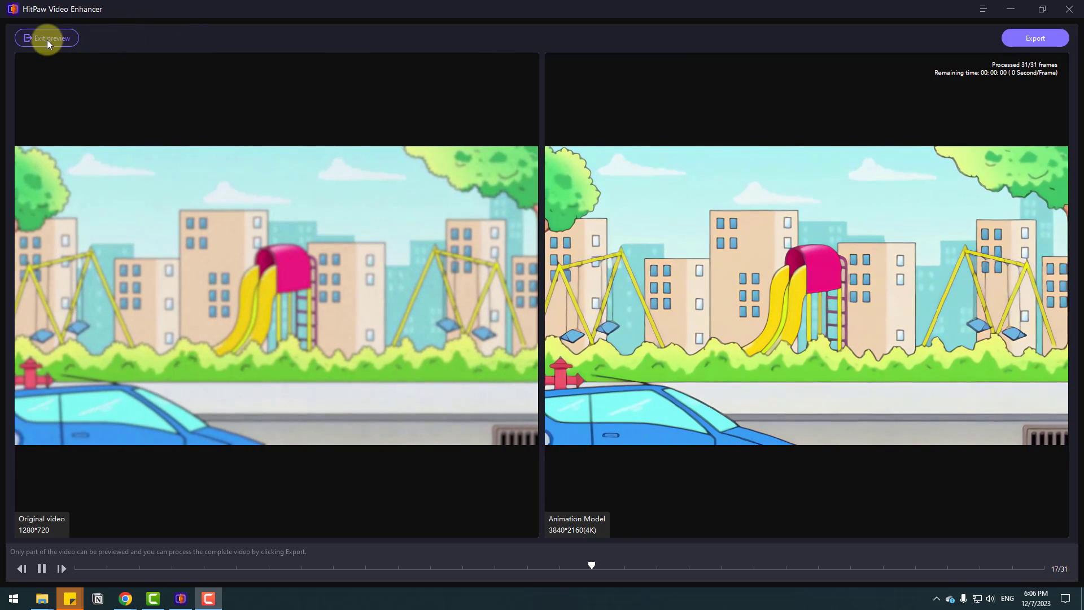
{"action": "left_click", "coordinate": [55, 36]}
Step: Deselect City.mp4 and open the Model Library with Add Model
{"action": "left_click", "coordinate": [19, 511]}
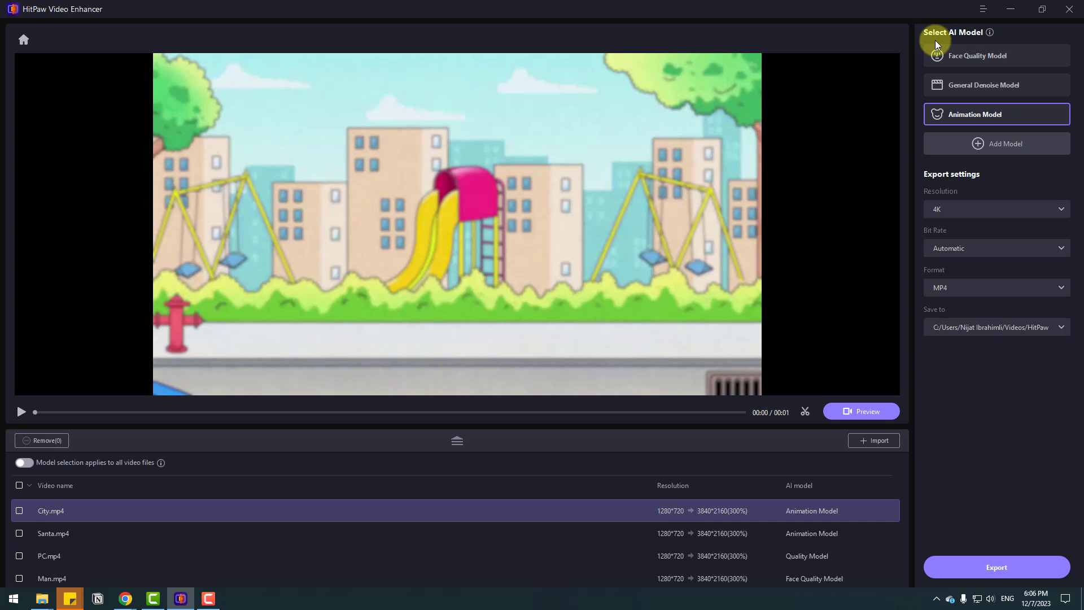
{"action": "left_click", "coordinate": [1002, 148]}
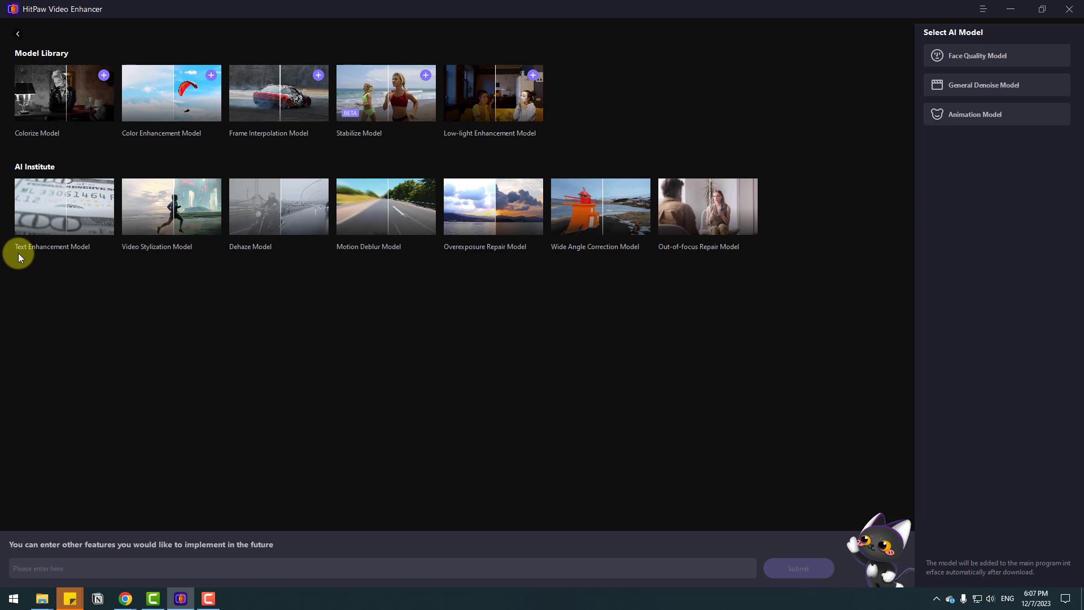
{"action": "left_click", "coordinate": [69, 210]}
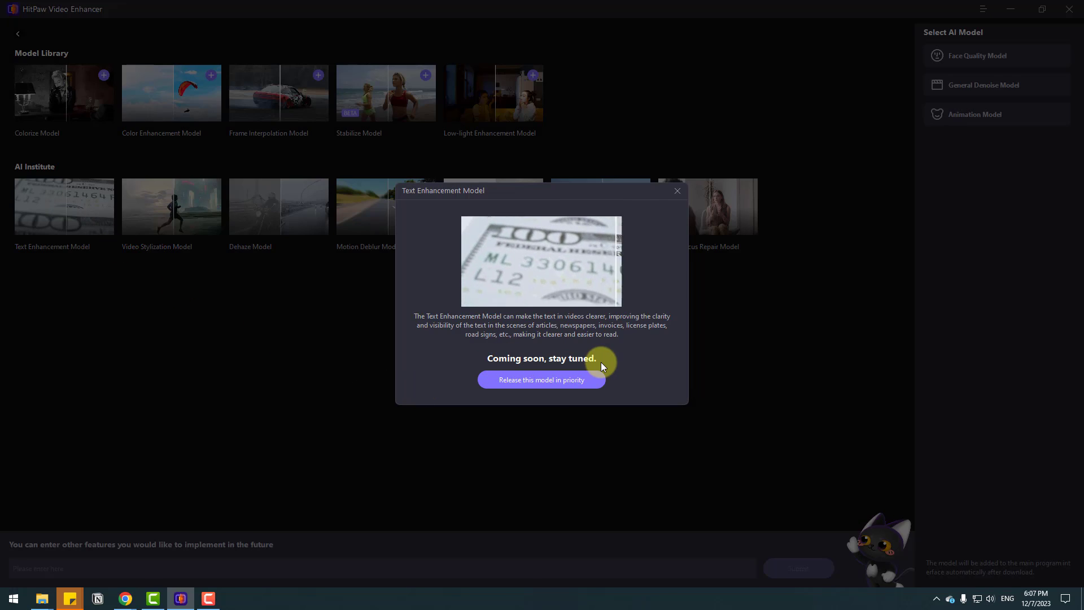
{"action": "left_click", "coordinate": [598, 377]}
{"action": "left_click", "coordinate": [179, 200]}
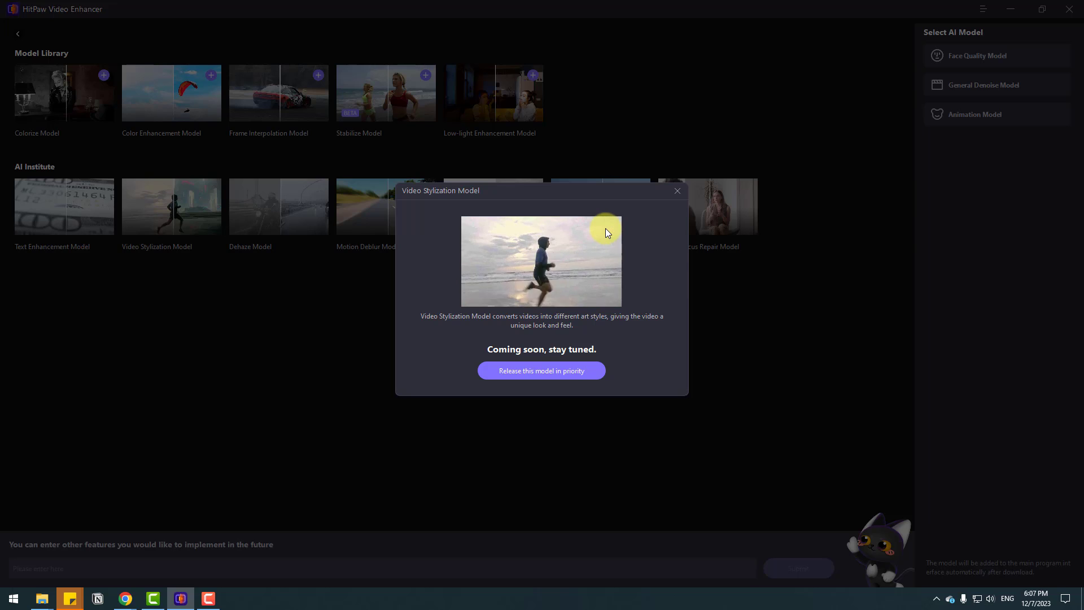
{"action": "left_click", "coordinate": [296, 249]}
{"action": "left_click", "coordinate": [267, 206]}
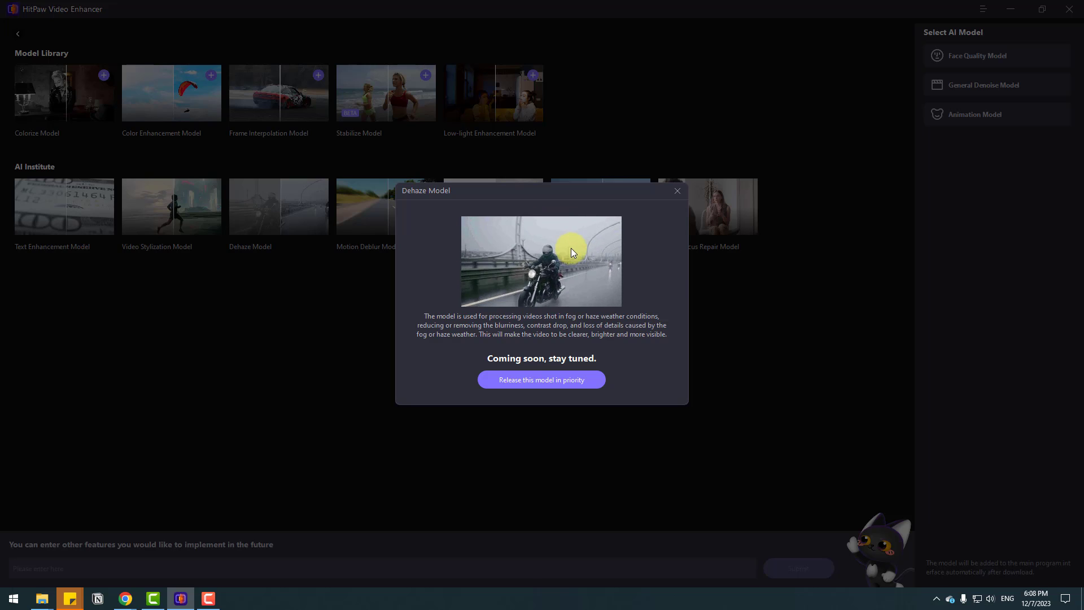
{"action": "left_click", "coordinate": [677, 191]}
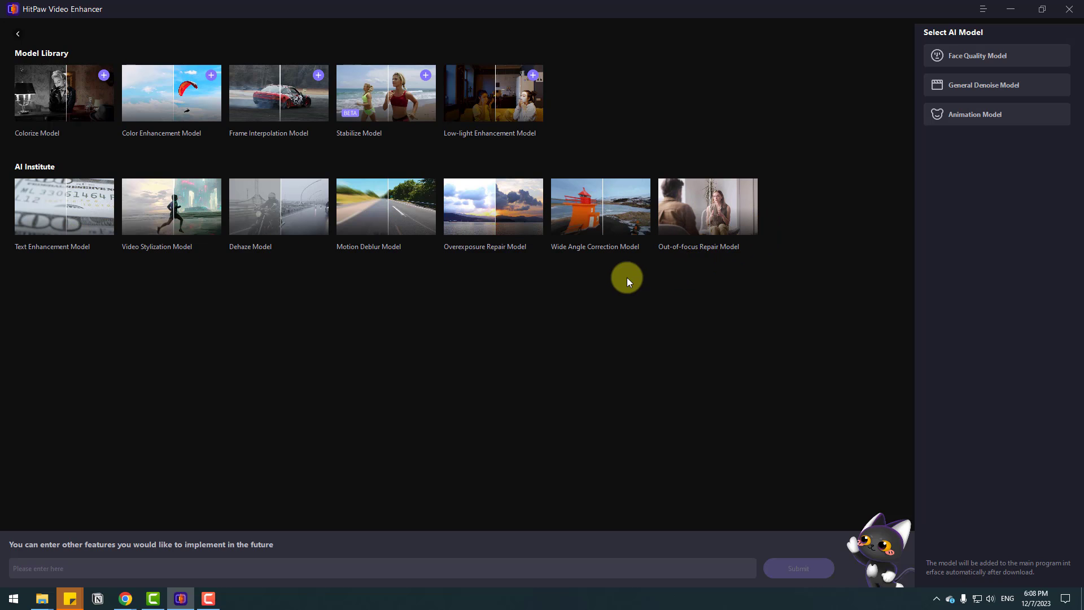
{"action": "mouse_move", "coordinate": [215, 121]}
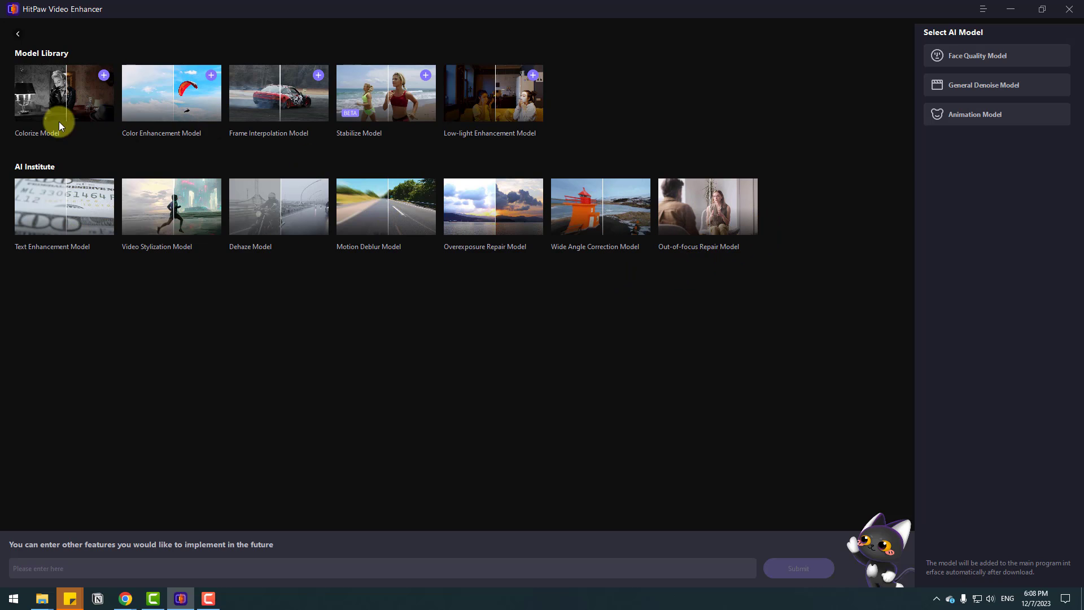
Step: Download the Colorize Model from the library and go back to the editor
{"action": "left_click", "coordinate": [103, 74]}
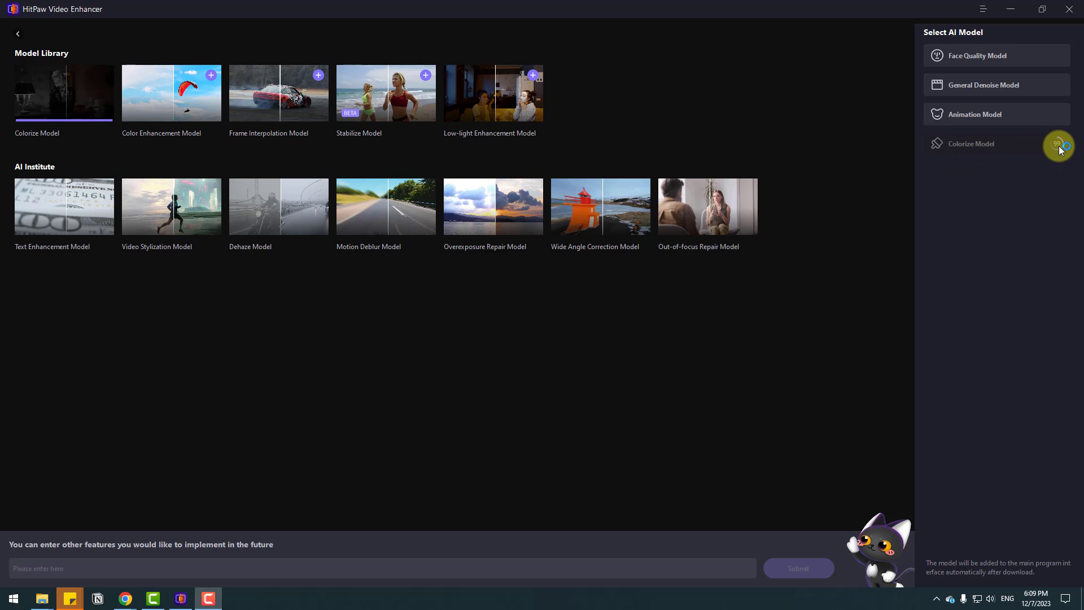
{"action": "left_click", "coordinate": [18, 34]}
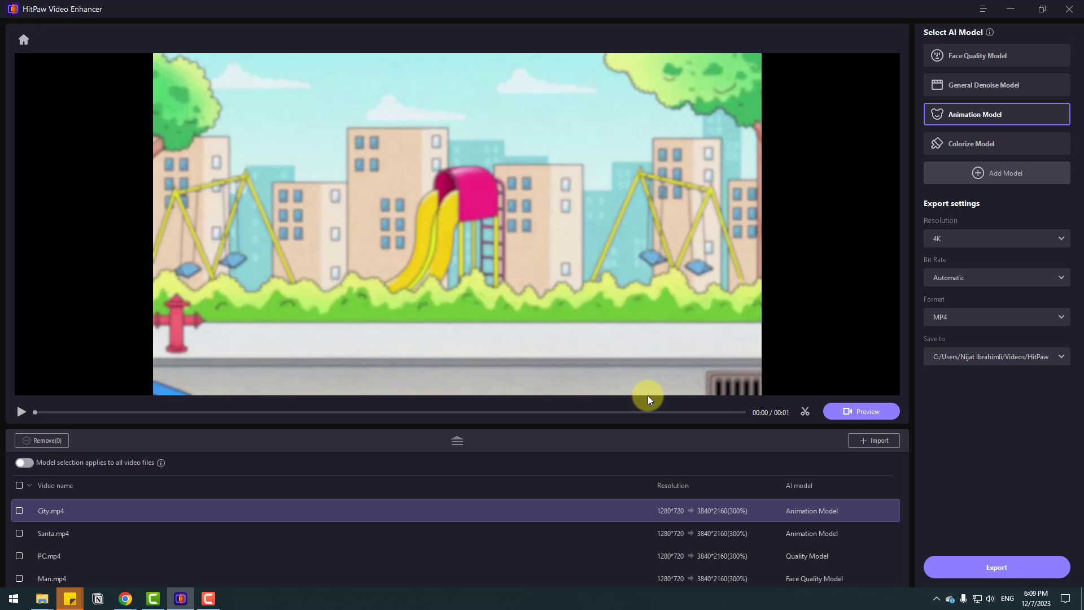
Step: Import Black and White.mp4 and assign it the Colorize Model
{"action": "mouse_move", "coordinate": [929, 147]}
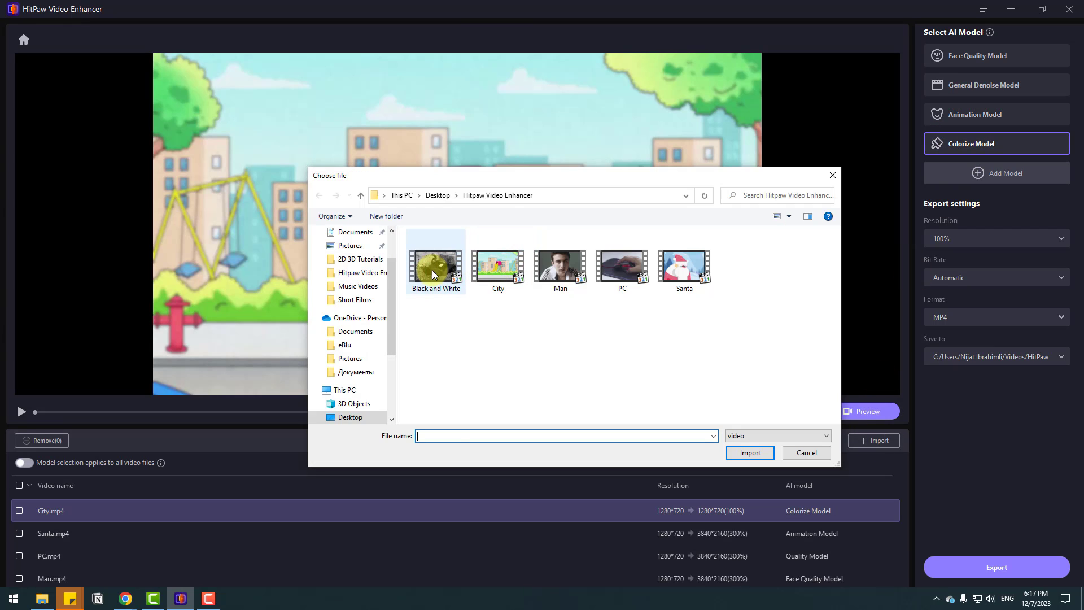
{"action": "left_click", "coordinate": [432, 270]}
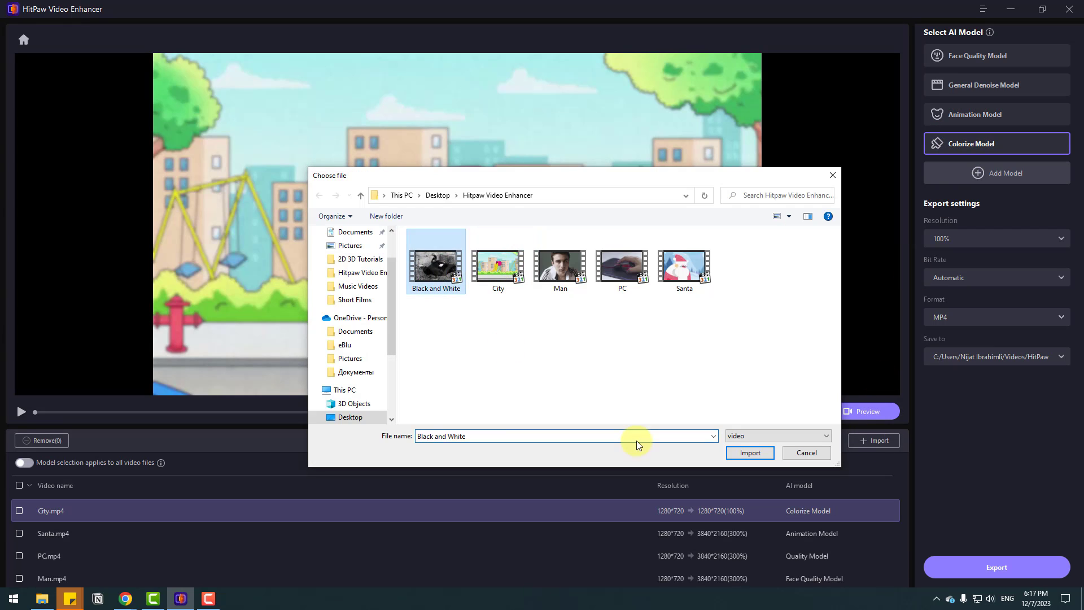
{"action": "left_click", "coordinate": [744, 454]}
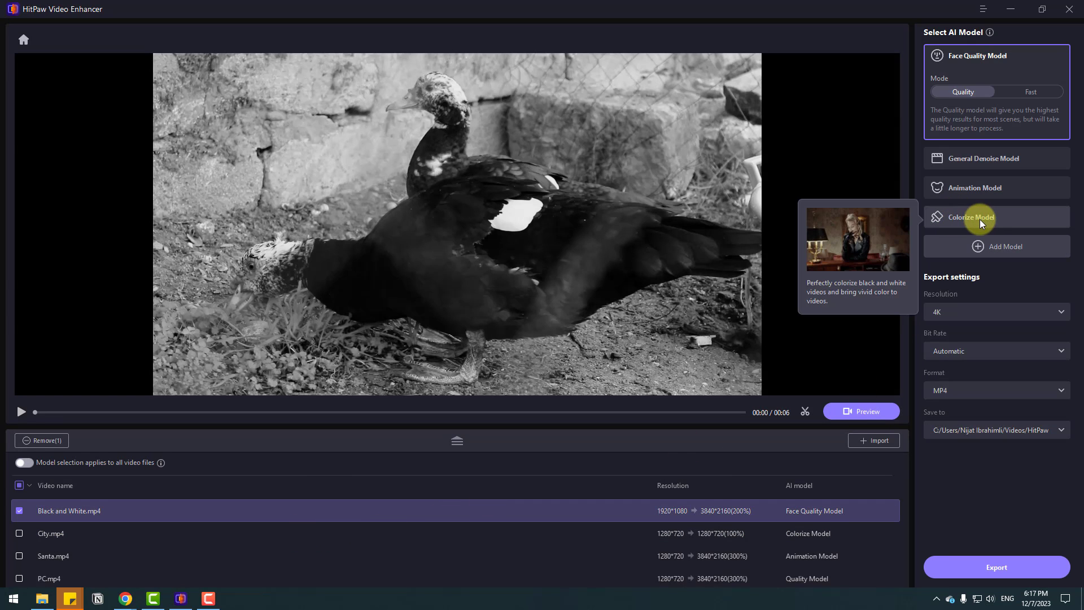
{"action": "left_click", "coordinate": [982, 216]}
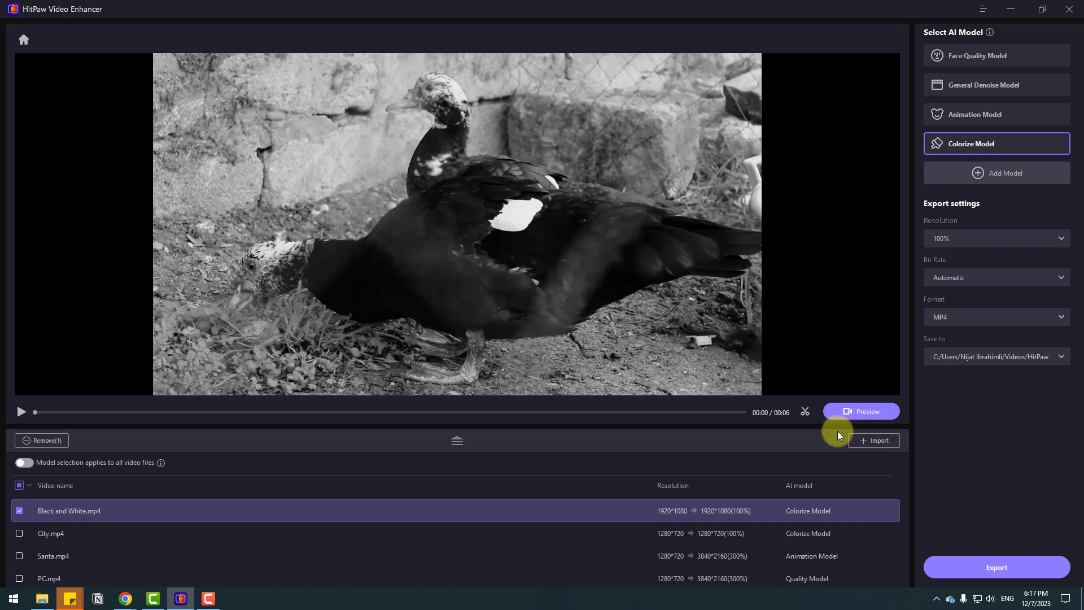
Step: Preview the colorized Black and White.mp4 against the original, then close the comparison
{"action": "left_click", "coordinate": [862, 417]}
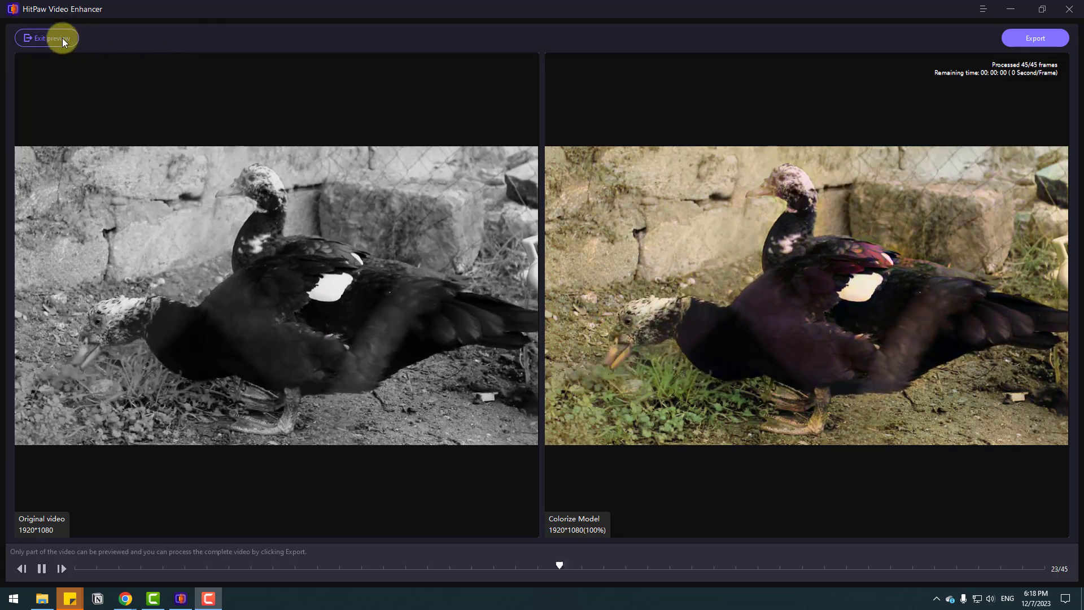
{"action": "left_click", "coordinate": [62, 39]}
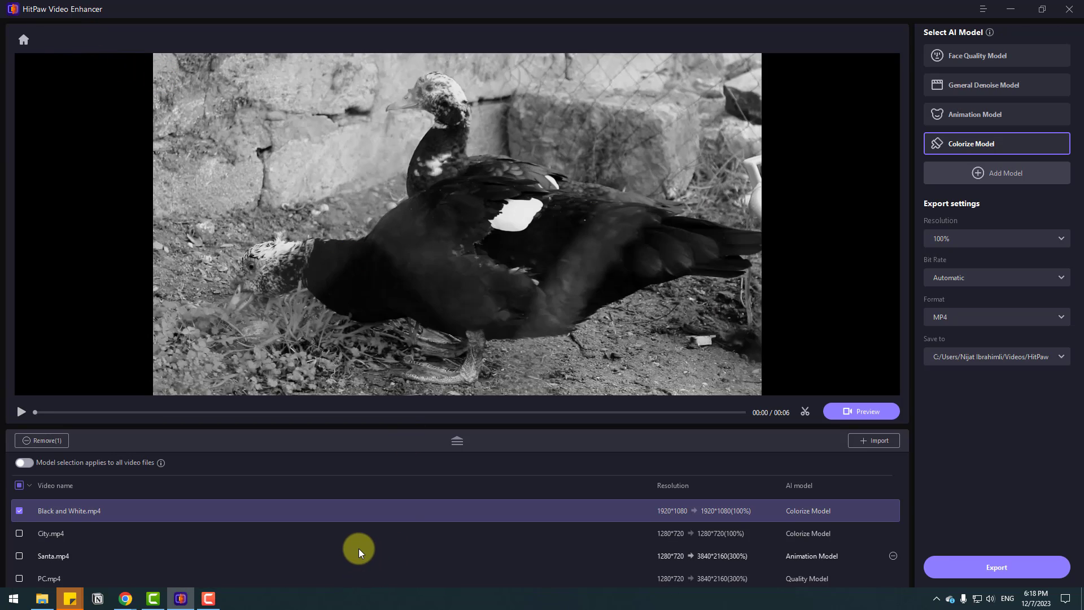
{"action": "scroll", "coordinate": [321, 538], "scroll_direction": "down", "scroll_amount": 2}
Step: Select all five videos for export and keep the resolution at 100%
{"action": "scroll", "coordinate": [320, 537], "scroll_direction": "up", "scroll_amount": 2}
{"action": "left_click", "coordinate": [19, 486]}
{"action": "scroll", "coordinate": [144, 532], "scroll_direction": "down", "scroll_amount": 1}
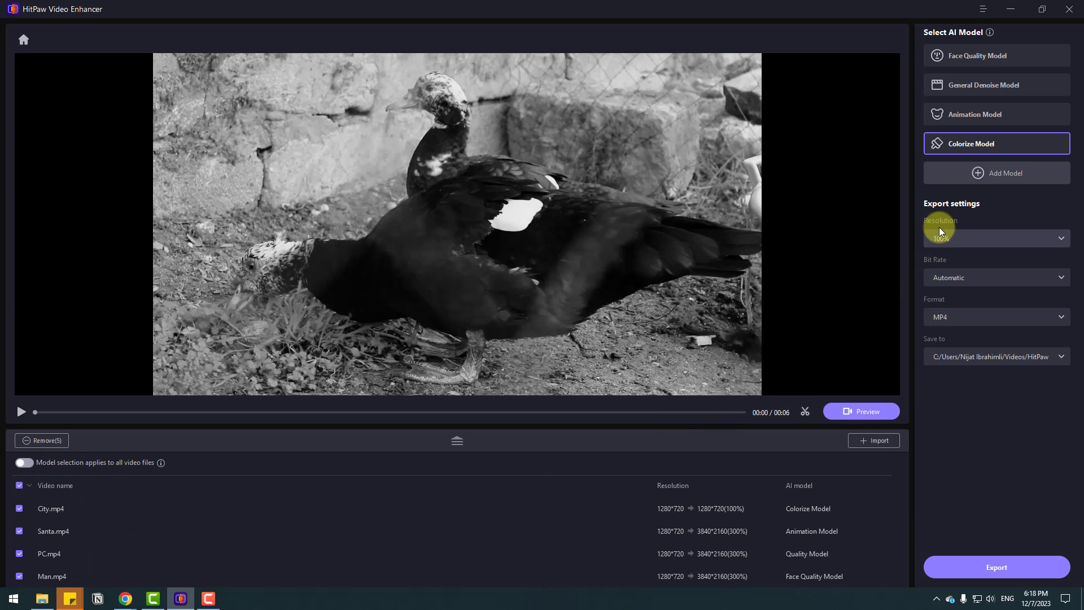
{"action": "left_click", "coordinate": [953, 244]}
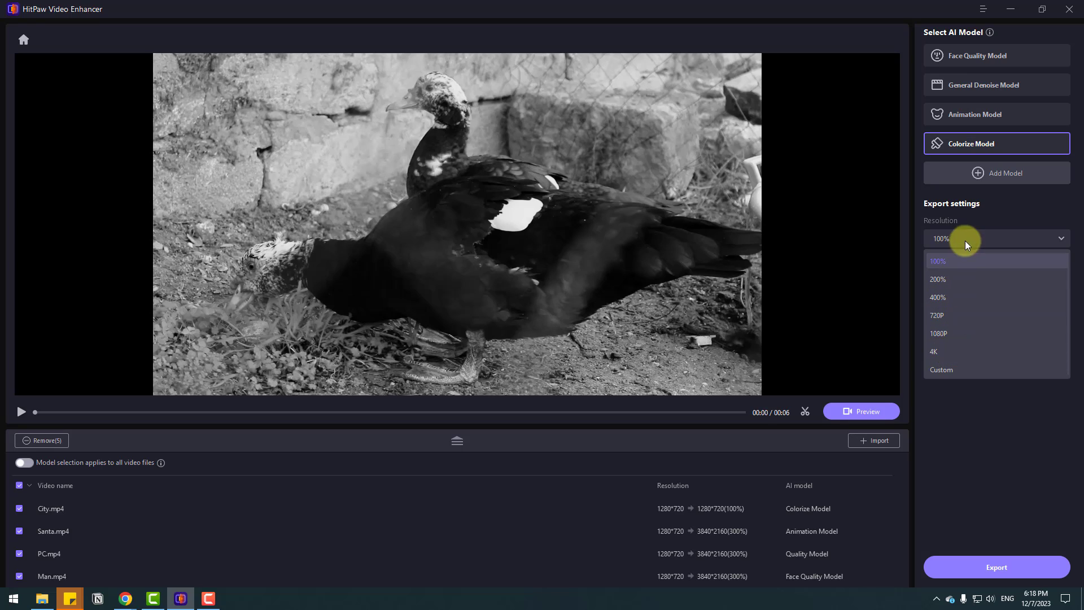
{"action": "left_click", "coordinate": [971, 412]}
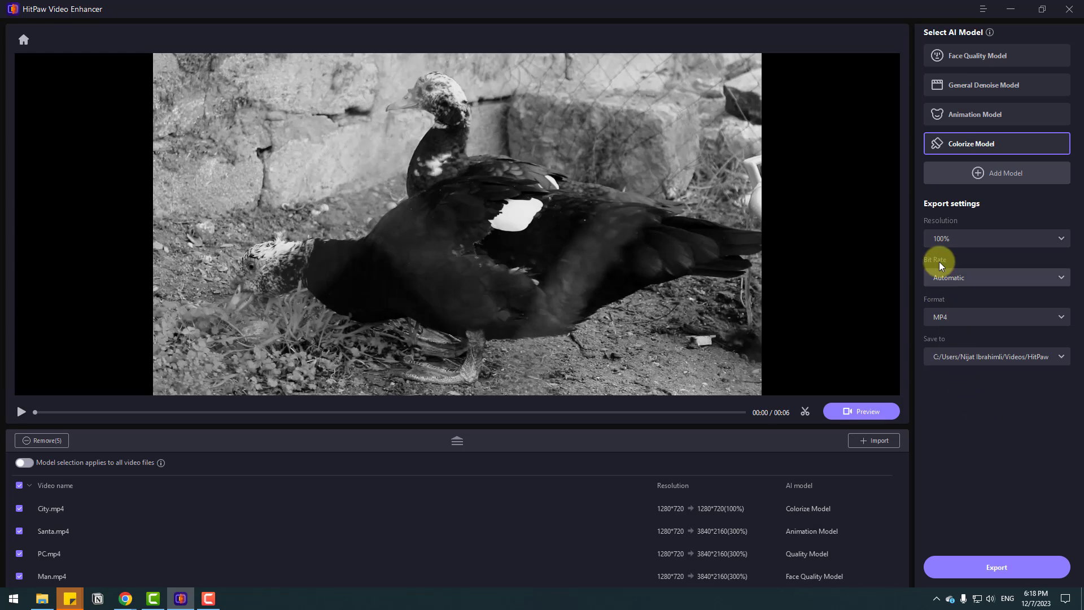
Step: Keep the bit rate on Automatic and the format as MP4, then show the Save to options
{"action": "left_click", "coordinate": [956, 276]}
{"action": "scroll", "coordinate": [971, 316], "scroll_direction": "down", "scroll_amount": 5}
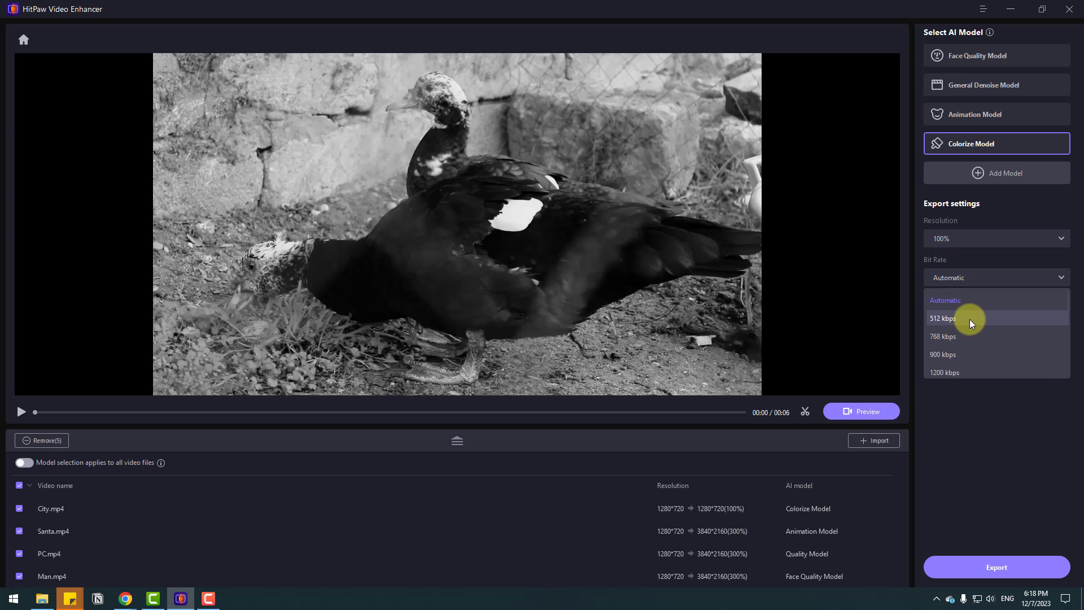
{"action": "left_click", "coordinate": [954, 276]}
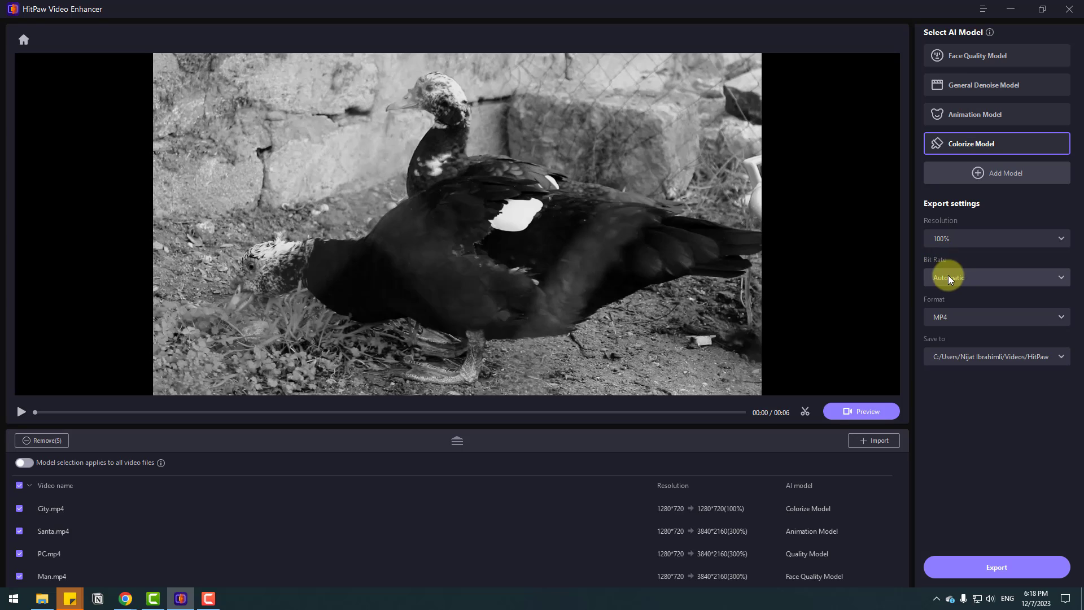
{"action": "left_click", "coordinate": [942, 315]}
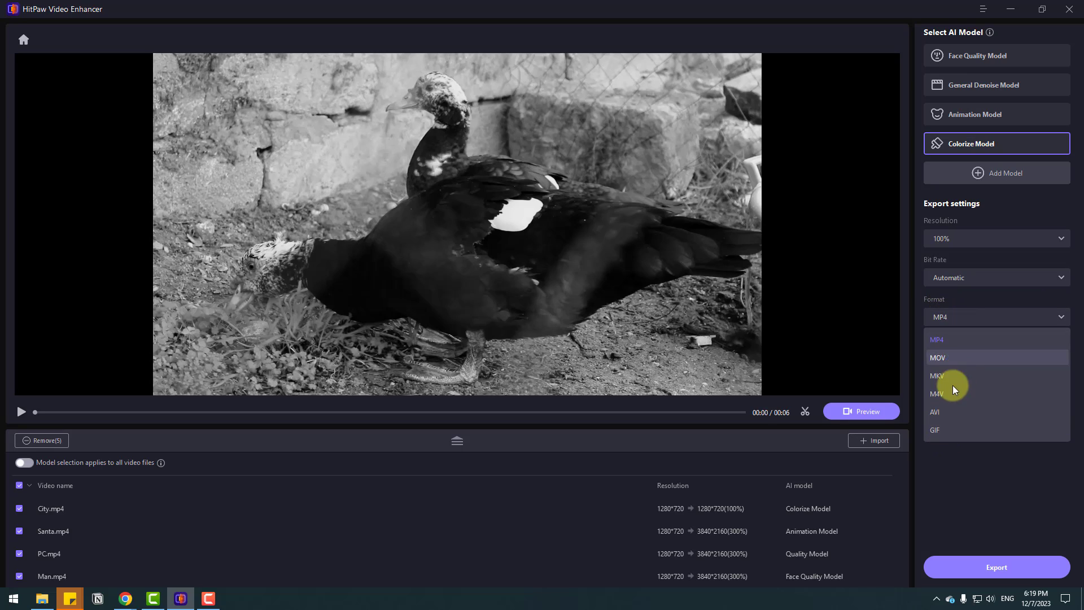
{"action": "left_click", "coordinate": [943, 431]}
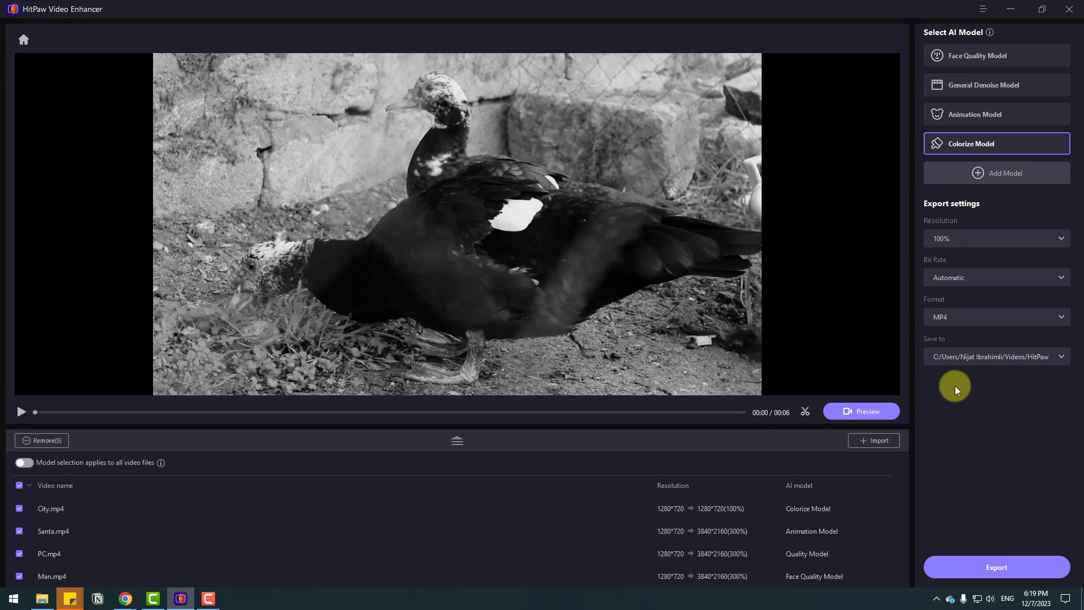
{"action": "left_click", "coordinate": [1061, 357]}
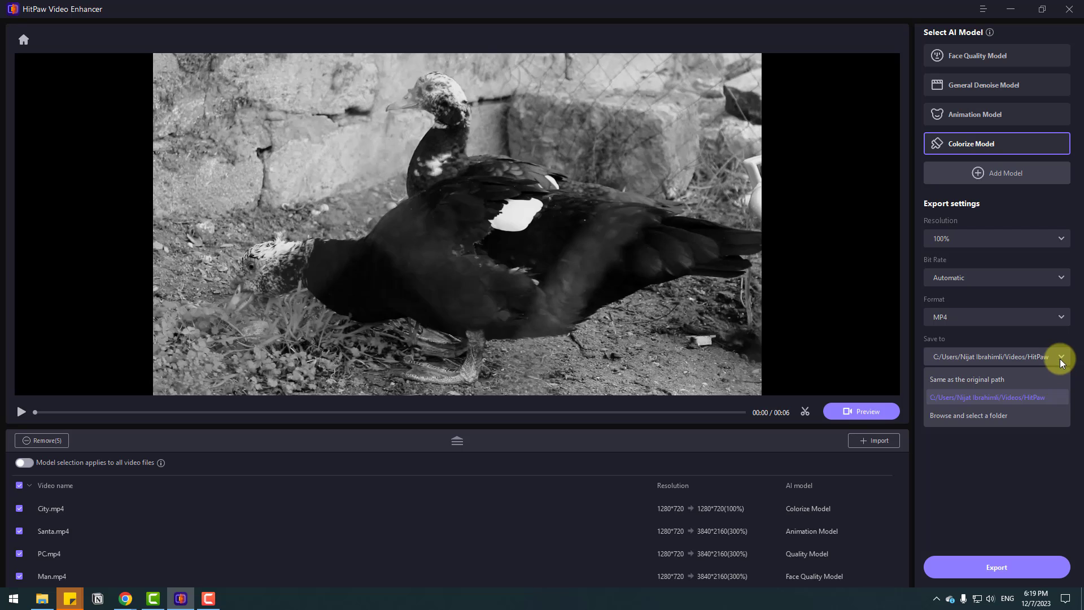
Step: Create a new NEWS folder as the destination and export all five videos there
{"action": "left_click", "coordinate": [997, 417]}
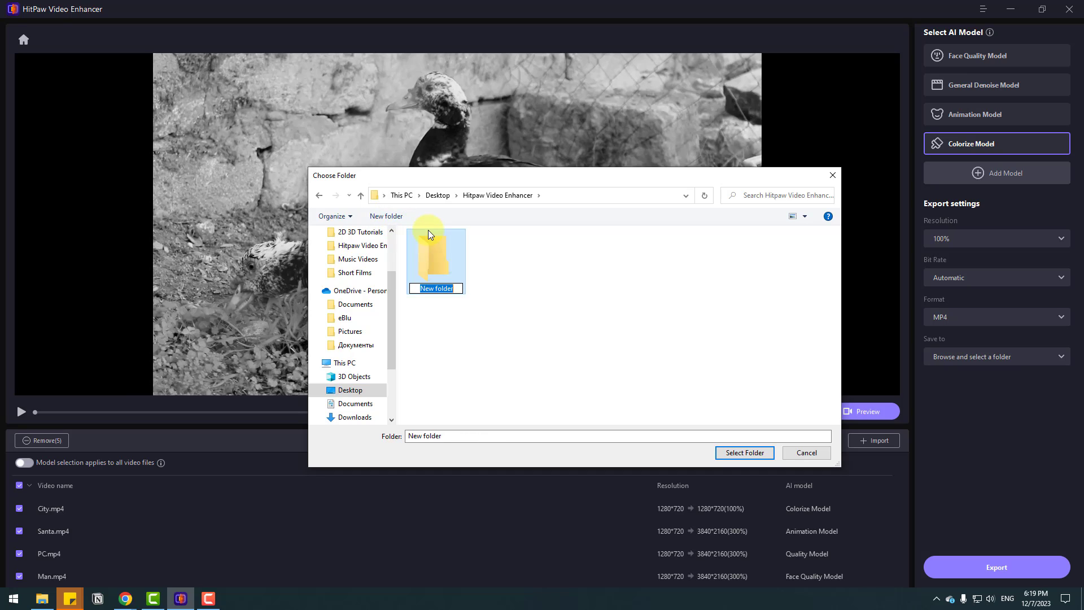
{"action": "type", "text": "NEWS"}
{"action": "left_click", "coordinate": [466, 322]}
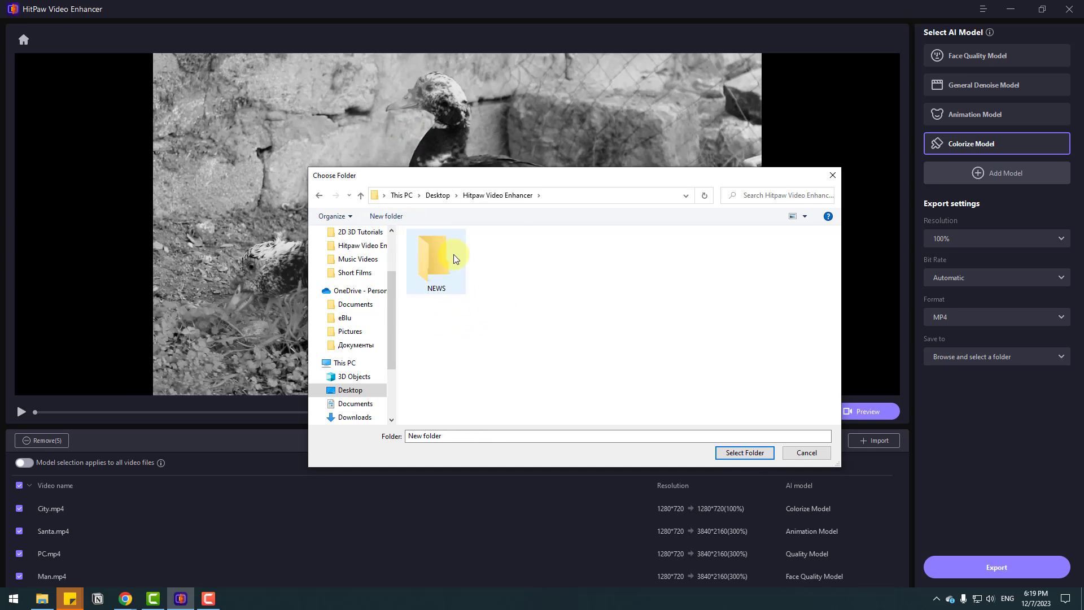
{"action": "left_click", "coordinate": [747, 457]}
{"action": "left_click", "coordinate": [991, 567]}
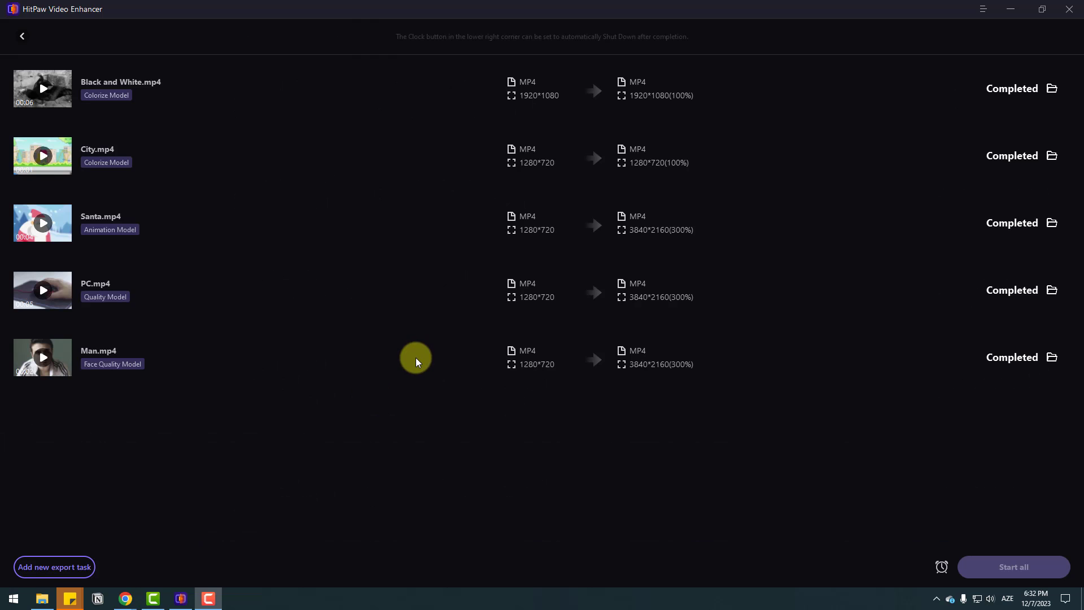
Step: Open the NEWS folder and play the colorized Black and White_10 video
{"action": "left_click", "coordinate": [42, 599]}
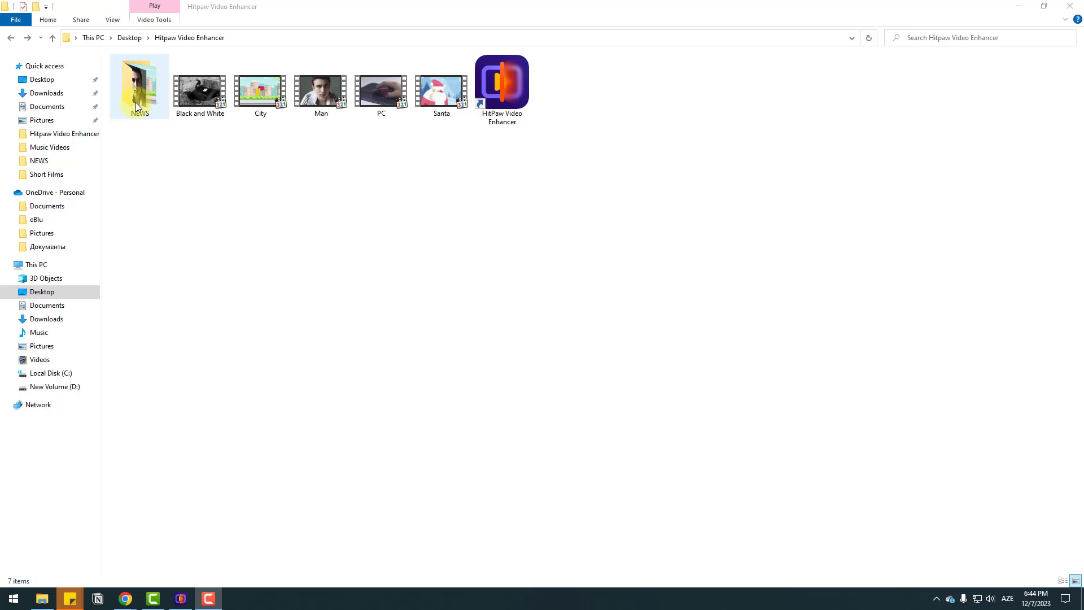
{"action": "double_click", "coordinate": [136, 103]}
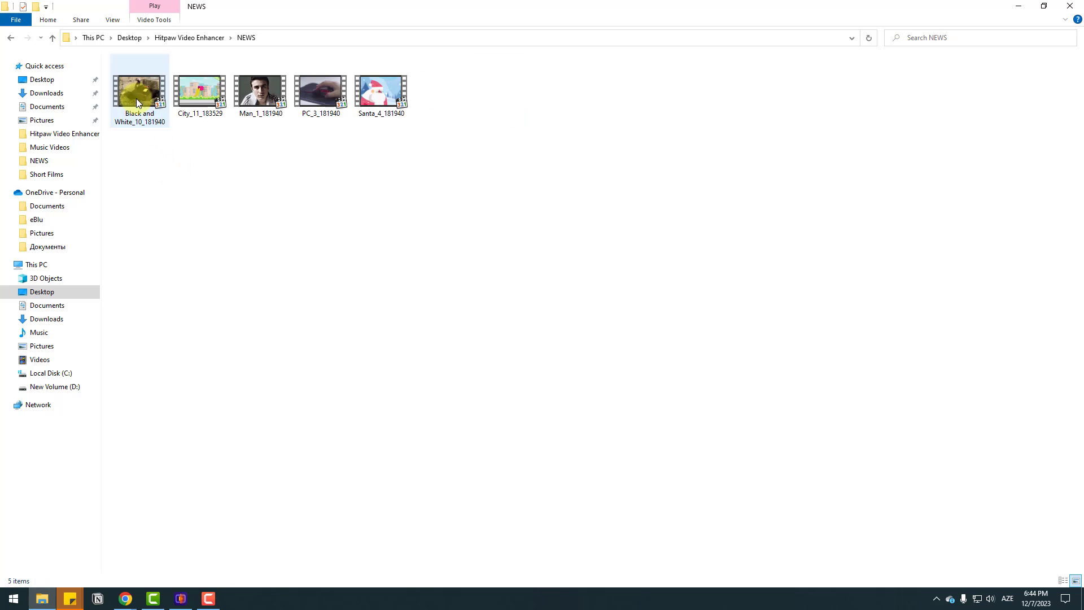
{"action": "double_click", "coordinate": [161, 121]}
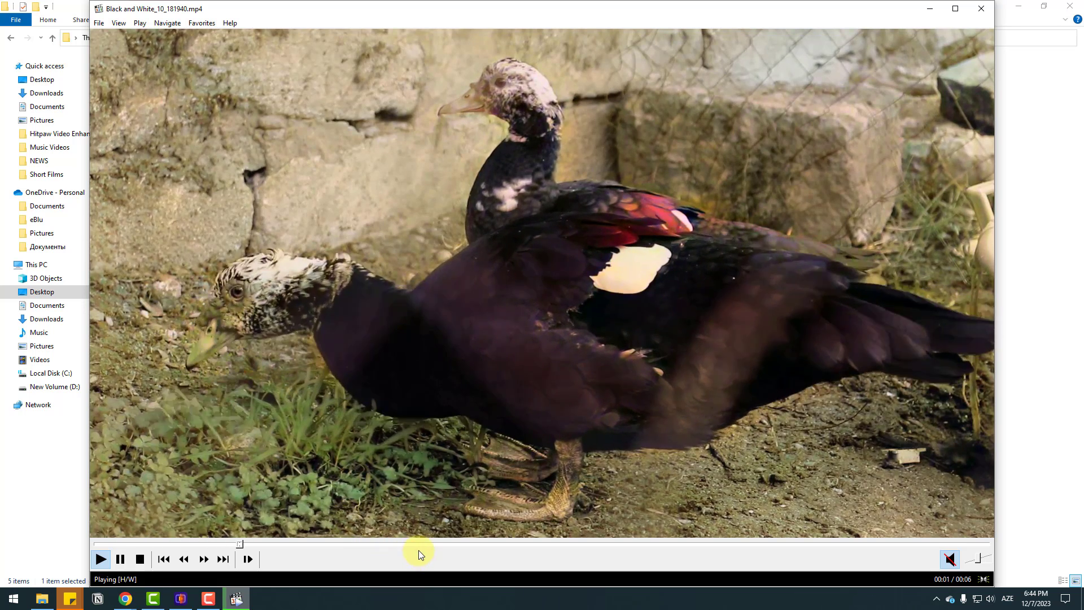
{"action": "left_click", "coordinate": [621, 544]}
{"action": "left_click", "coordinate": [981, 9]}
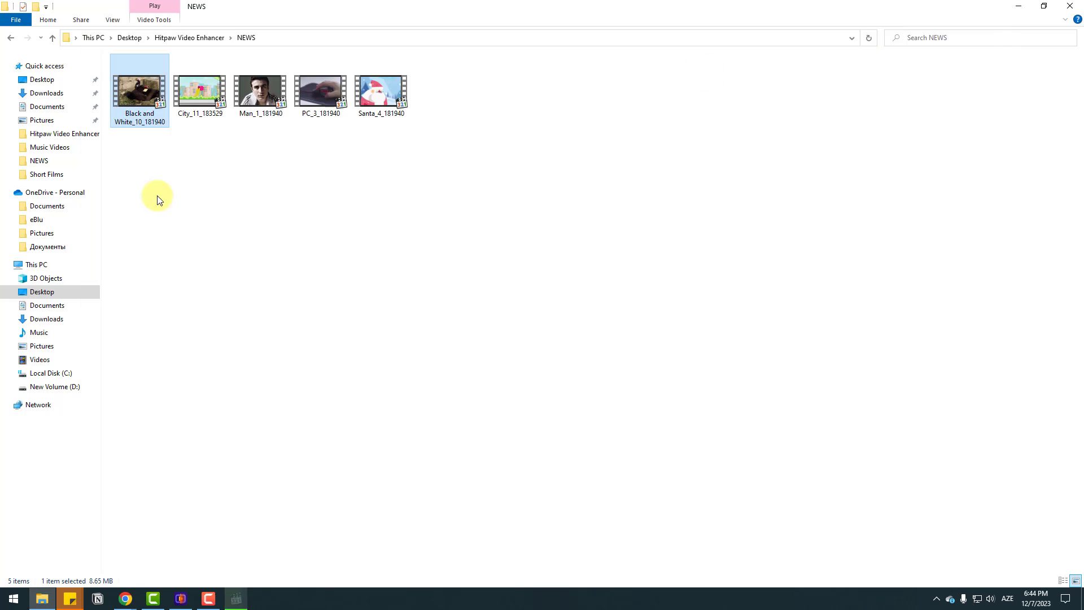
Step: Play City_11_183529, Man_1_181940 and PC_3_181940 in turn, closing the player after each
{"action": "double_click", "coordinate": [205, 99]}
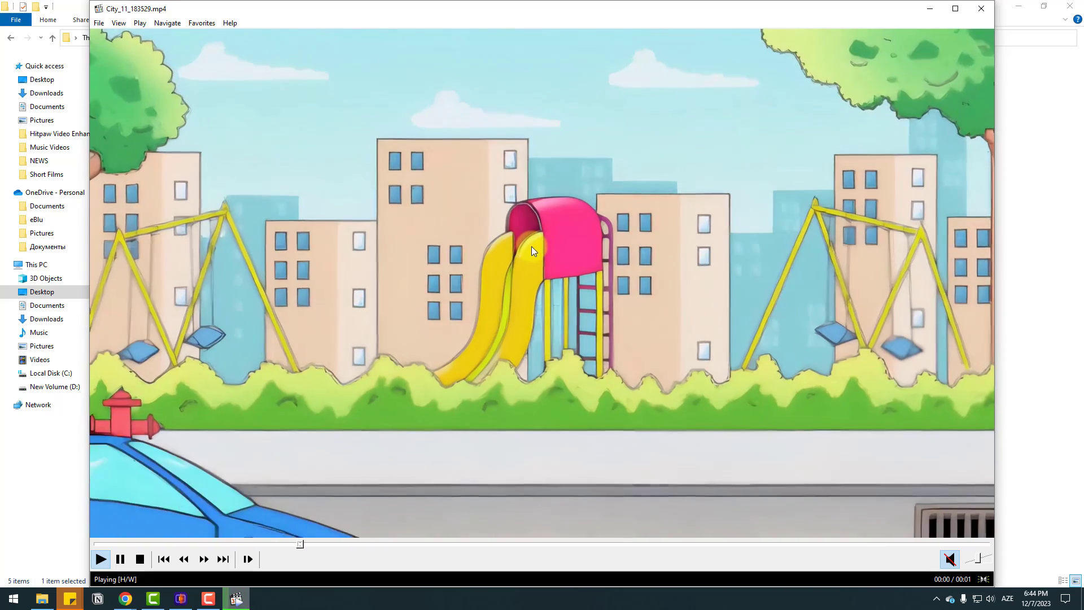
{"action": "left_click", "coordinate": [981, 8]}
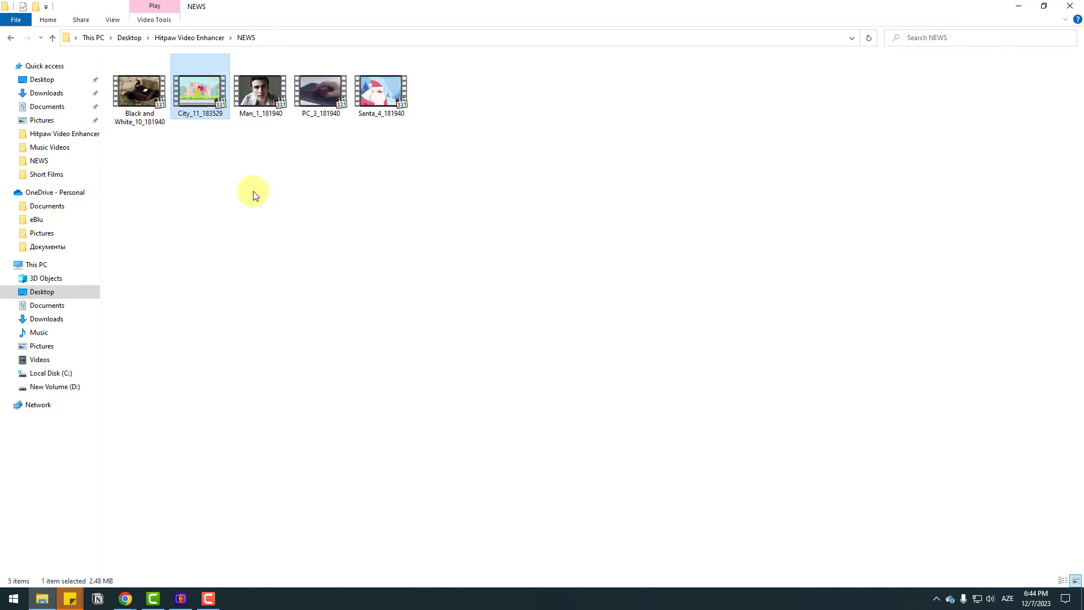
{"action": "double_click", "coordinate": [261, 97]}
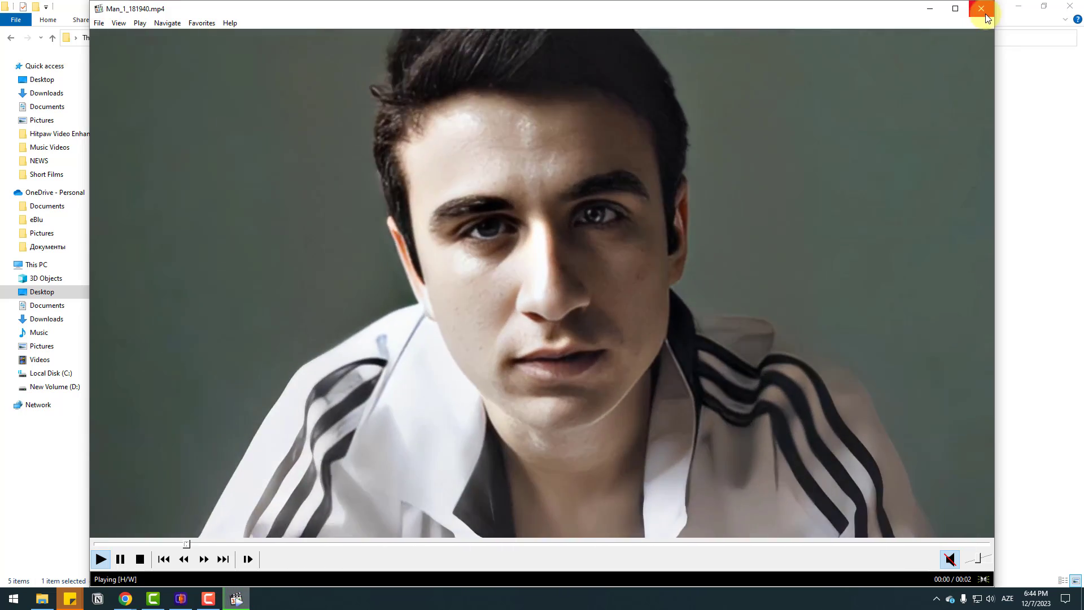
{"action": "left_click", "coordinate": [984, 13]}
{"action": "double_click", "coordinate": [310, 100]}
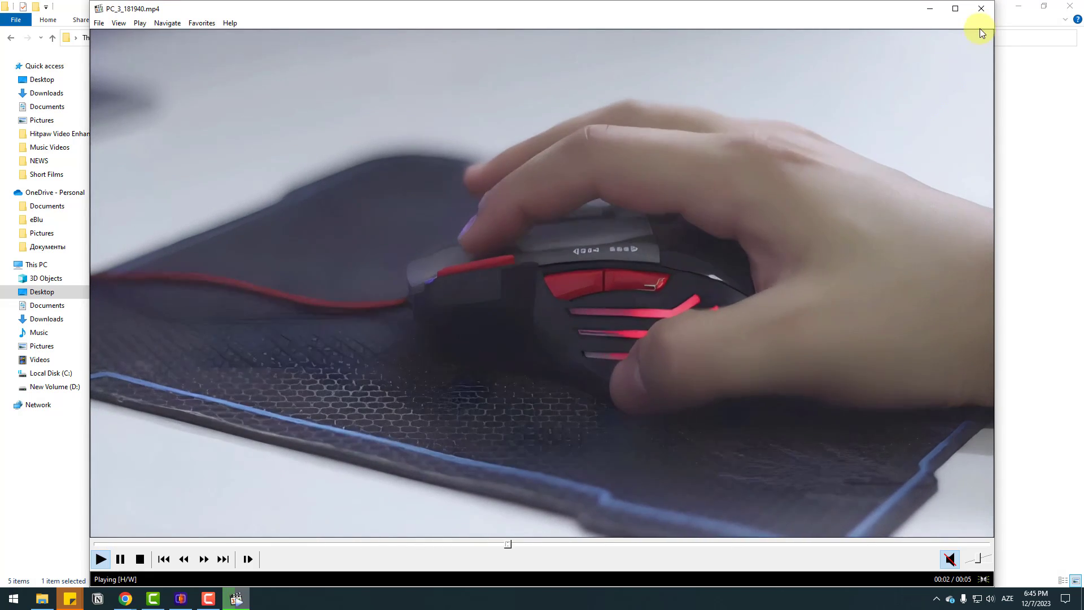
{"action": "left_click", "coordinate": [982, 13]}
{"action": "left_click", "coordinate": [435, 195]}
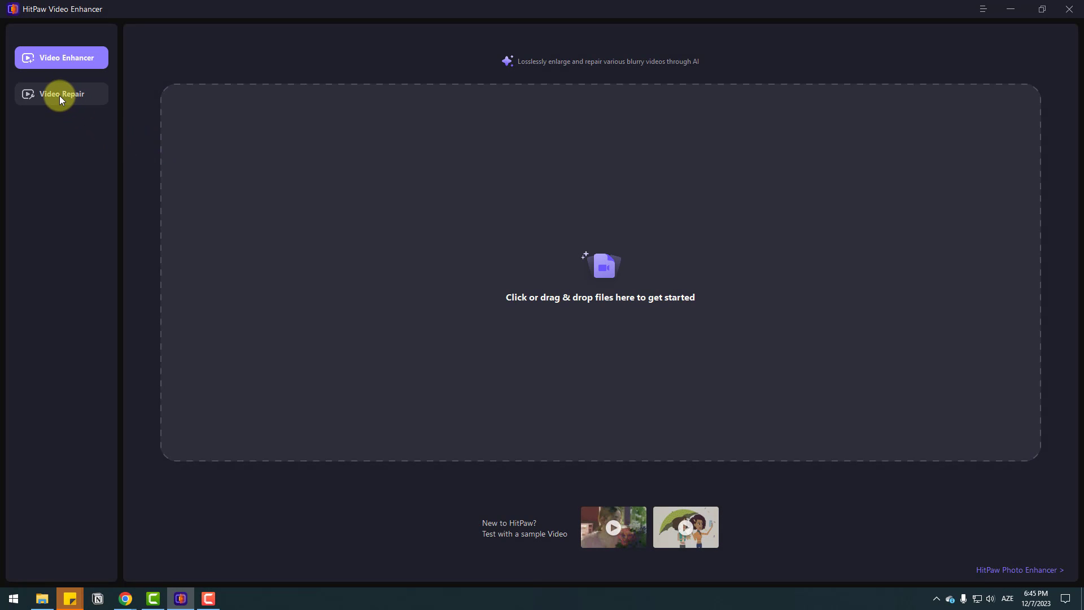
{"action": "left_click", "coordinate": [59, 96]}
Step: Start an Eliminate flickering repair from the Video Repair tools
{"action": "mouse_move", "coordinate": [222, 147]}
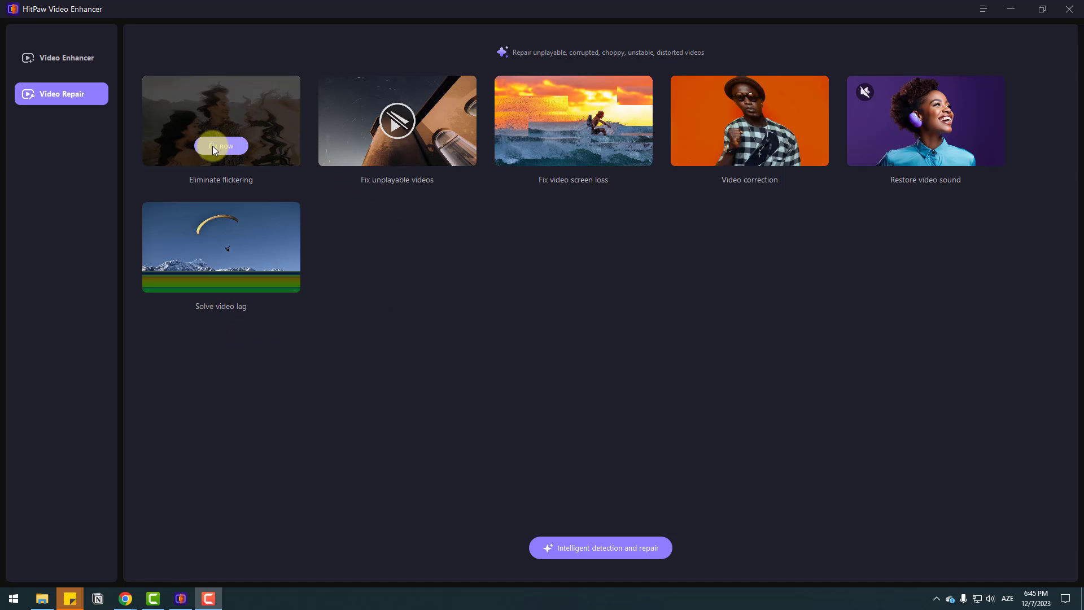
{"action": "left_click", "coordinate": [214, 147]}
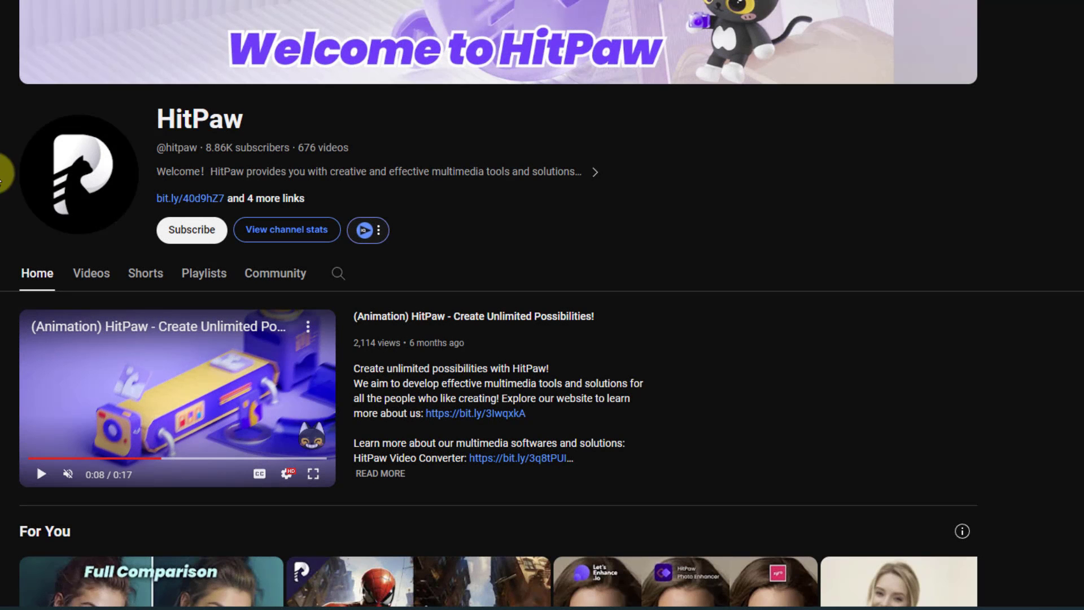
Step: Subscribe to the HitPaw channel and scroll through its Videos tab
{"action": "left_click", "coordinate": [169, 238]}
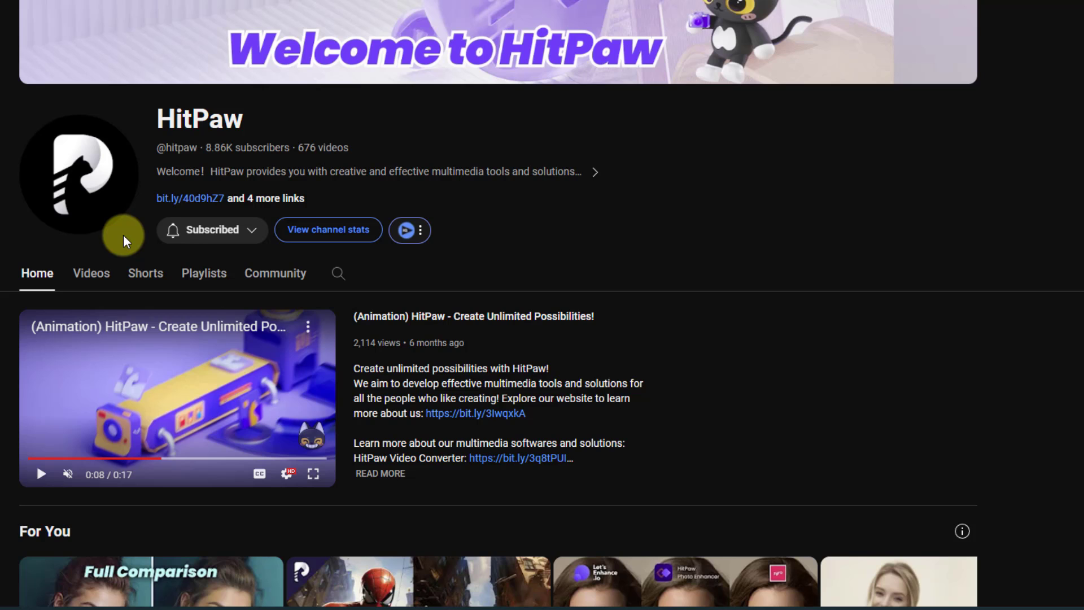
{"action": "left_click", "coordinate": [91, 274]}
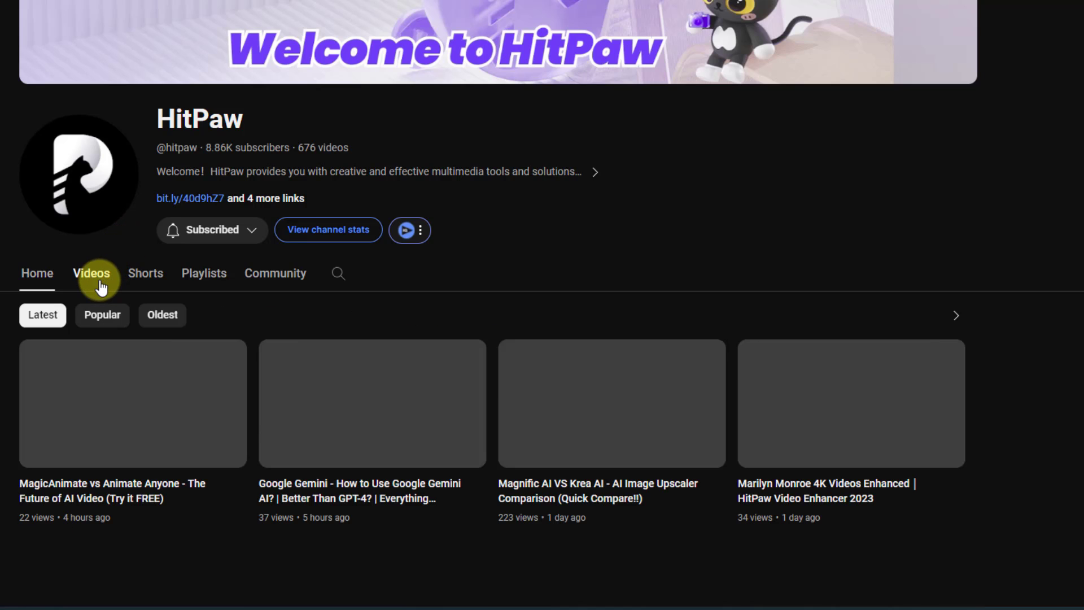
{"action": "scroll", "coordinate": [92, 287], "scroll_direction": "down", "scroll_amount": 1}
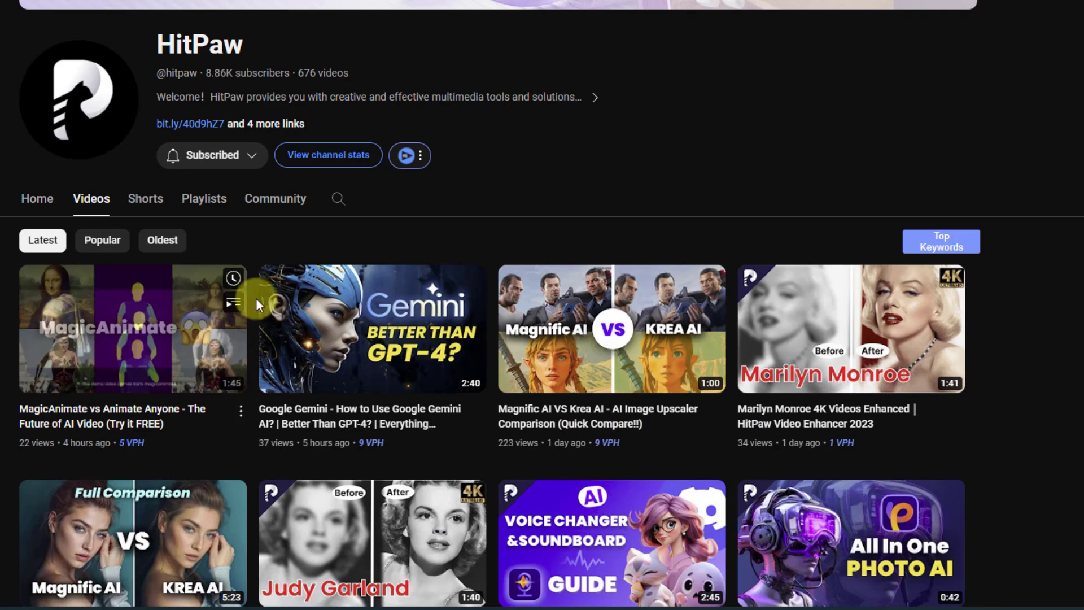
{"action": "scroll", "coordinate": [273, 291], "scroll_direction": "down", "scroll_amount": 1}
{"action": "scroll", "coordinate": [493, 228], "scroll_direction": "down", "scroll_amount": 7}
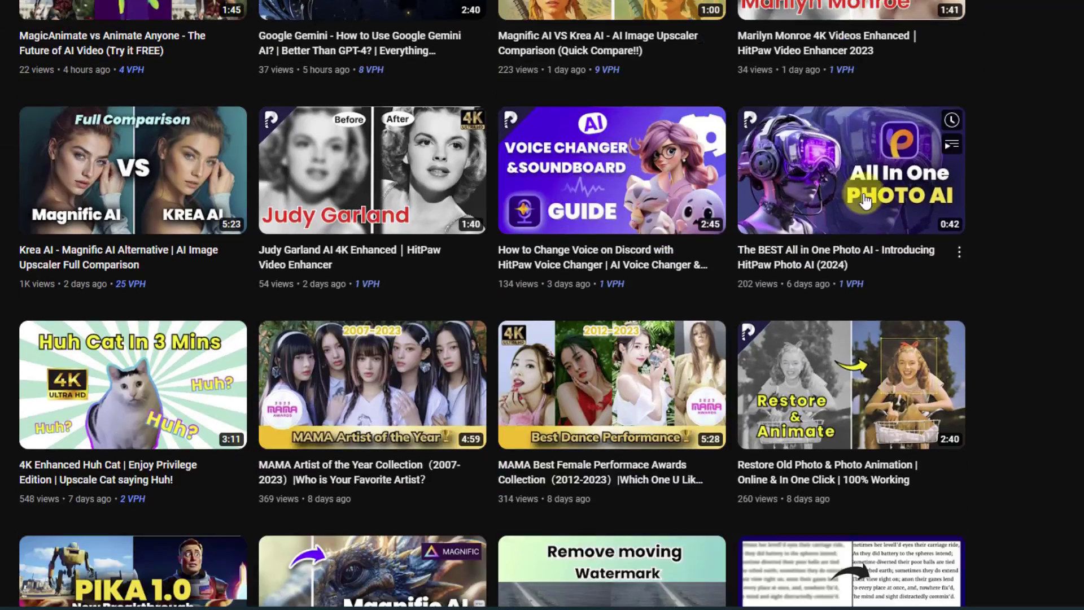
{"action": "scroll", "coordinate": [1061, 199], "scroll_direction": "up", "scroll_amount": 5}
{"action": "scroll", "coordinate": [1049, 161], "scroll_direction": "down", "scroll_amount": 15}
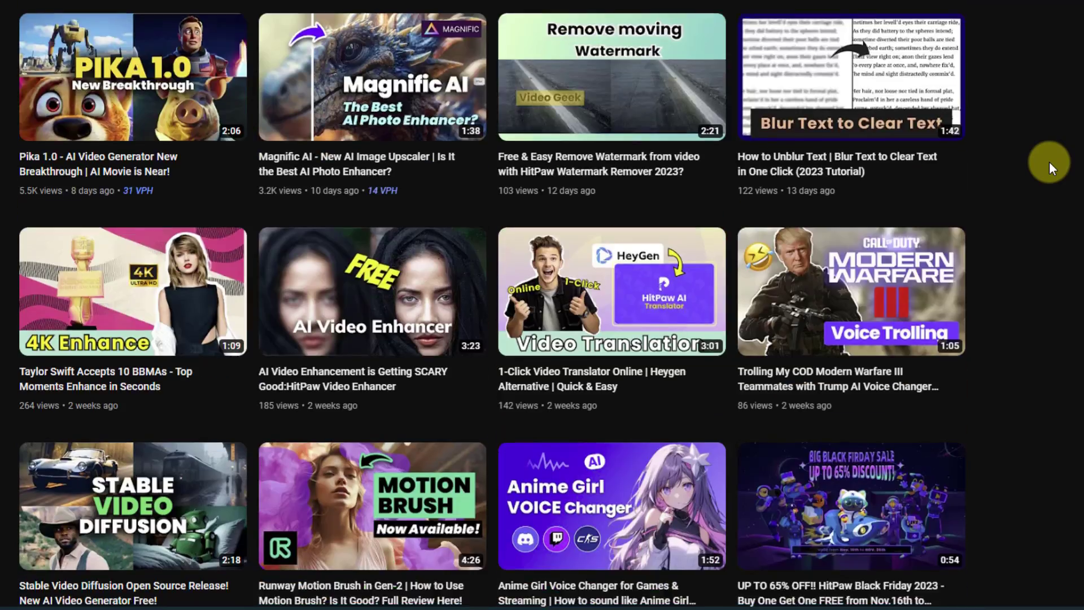
{"action": "scroll", "coordinate": [1048, 160], "scroll_direction": "down", "scroll_amount": 20}
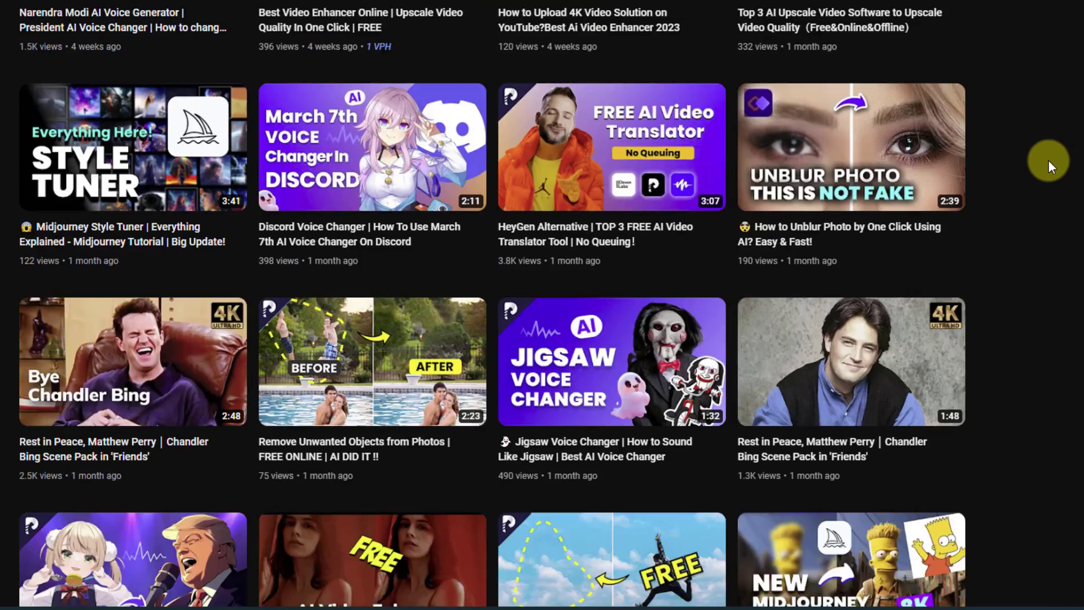
{"action": "scroll", "coordinate": [1049, 161], "scroll_direction": "down", "scroll_amount": 18}
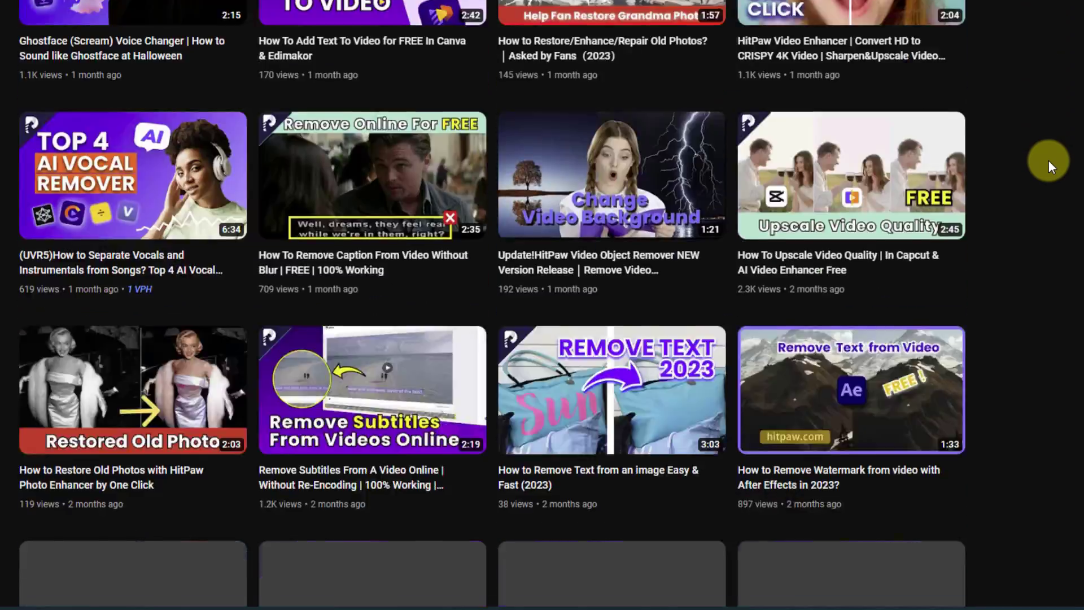